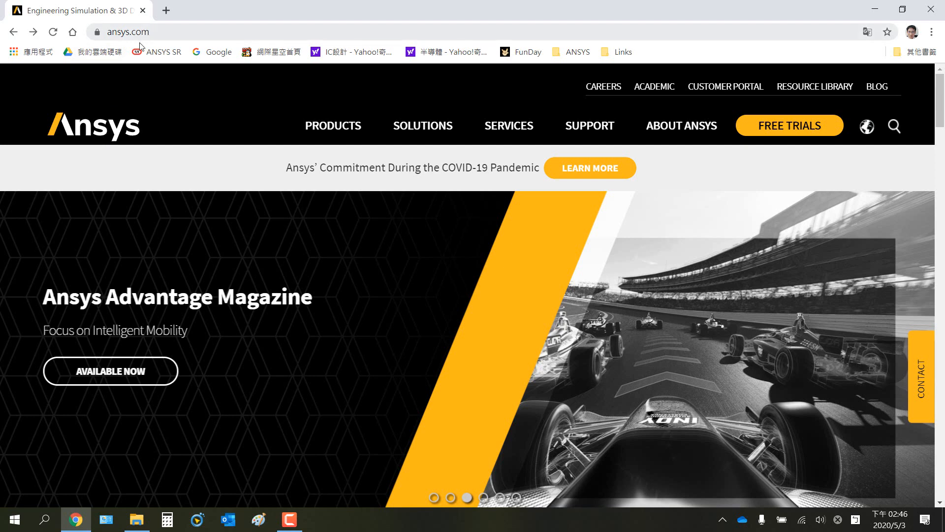
Search the Ansys website for ECAD and open the Simulation Capabilities page for Ansys SIwave.
left_click(894, 127)
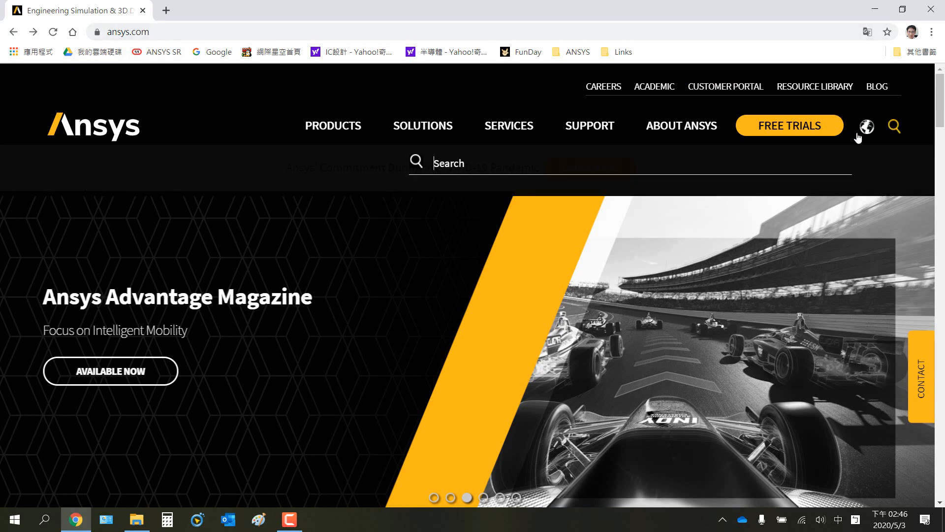
left_click(458, 163)
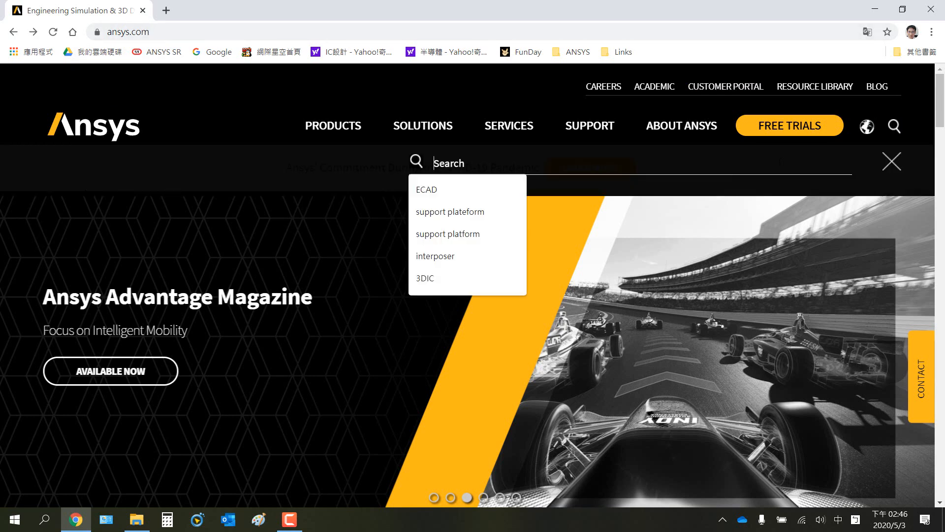
left_click(442, 192)
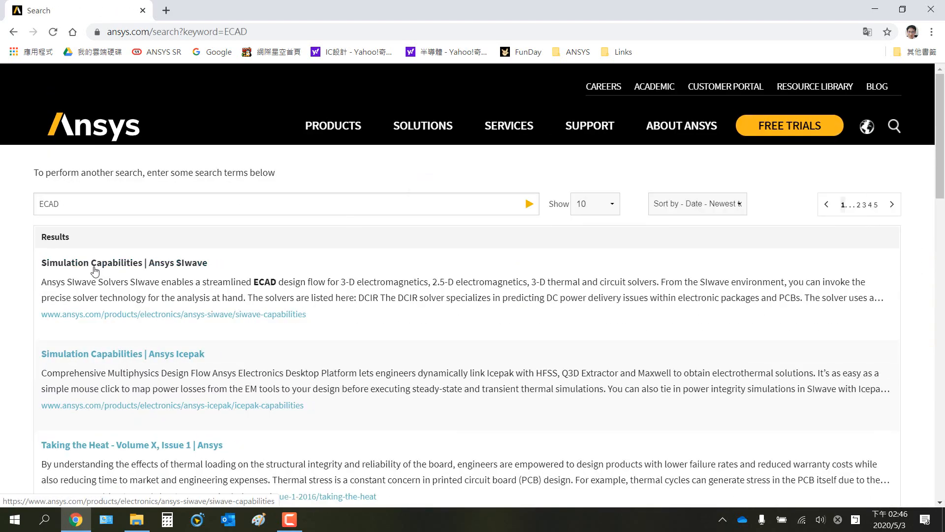
left_click(96, 269)
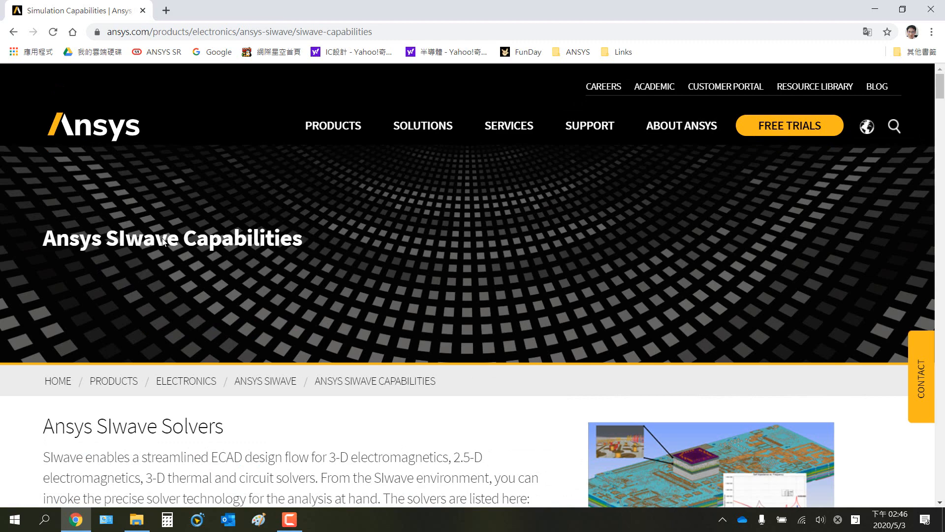
Find the Supported ECAD Translations table and highlight its ODB++ and IPC 2581 headings.
scroll(161, 253, "down", 15)
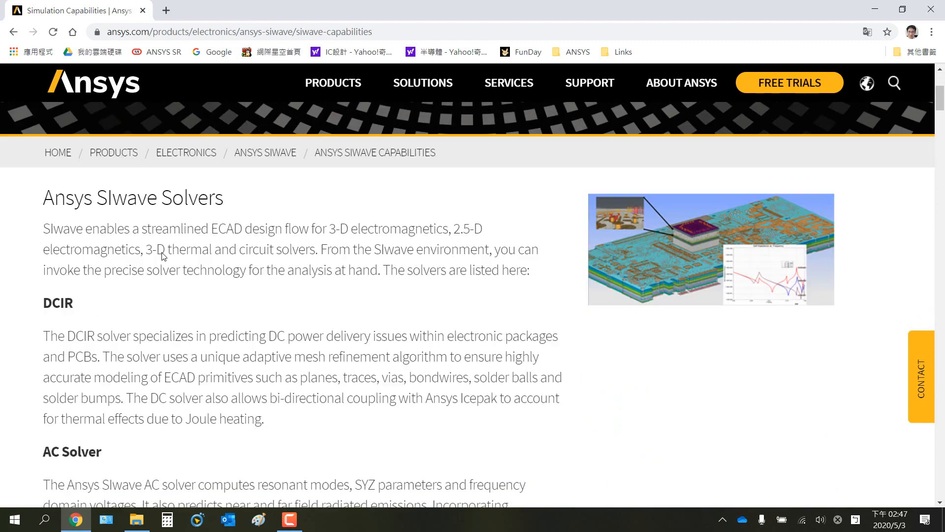
scroll(162, 252, "down", 3)
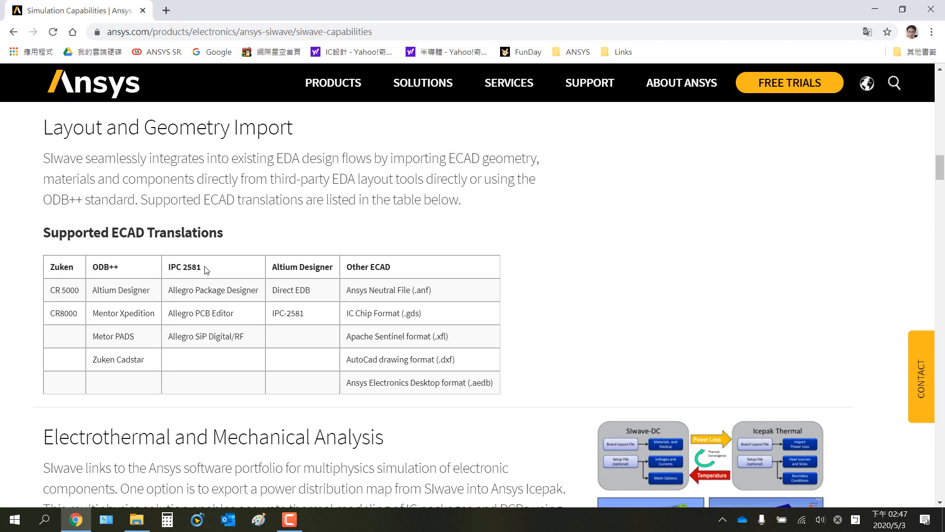
left_click_drag(92, 266, 125, 270)
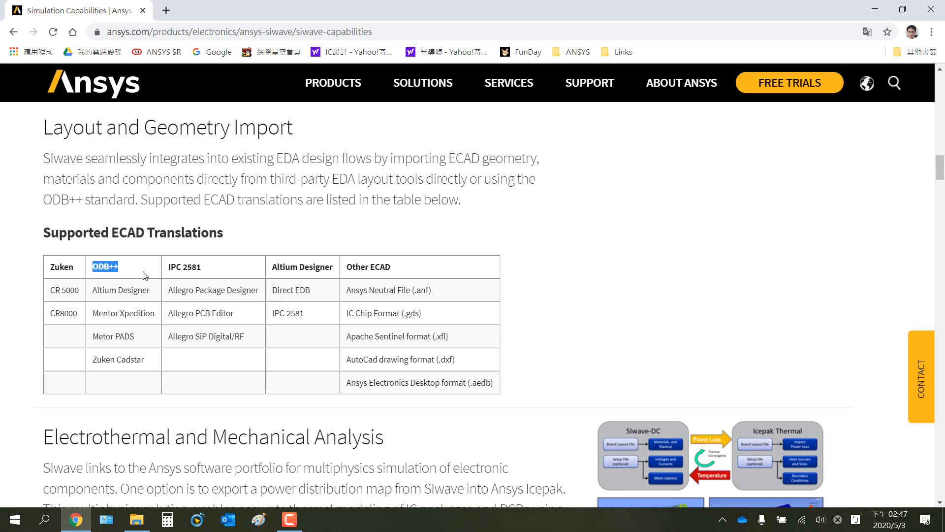
left_click(121, 270)
left_click_drag(94, 267, 129, 270)
left_click_drag(169, 269, 208, 267)
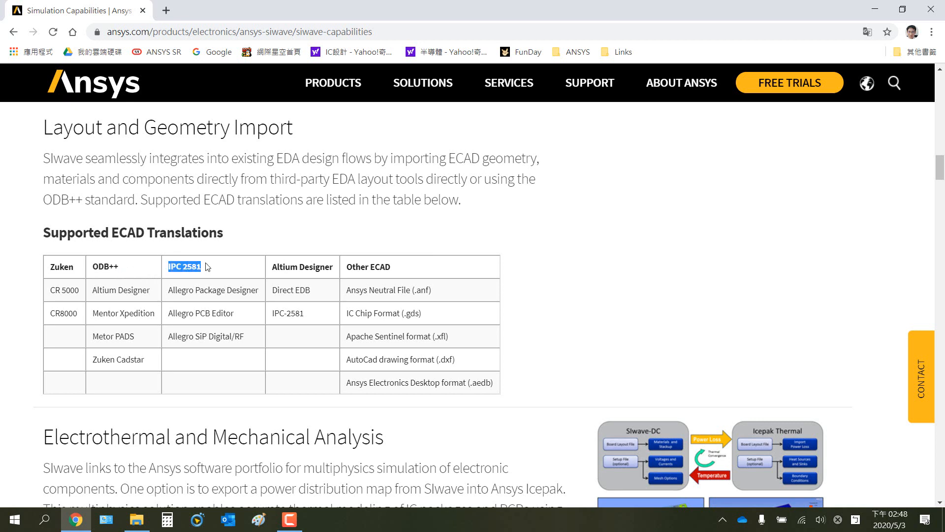
Open the 網際星空 site in a new tab and bring up the How To Videos list from its ansys section.
left_click(166, 10)
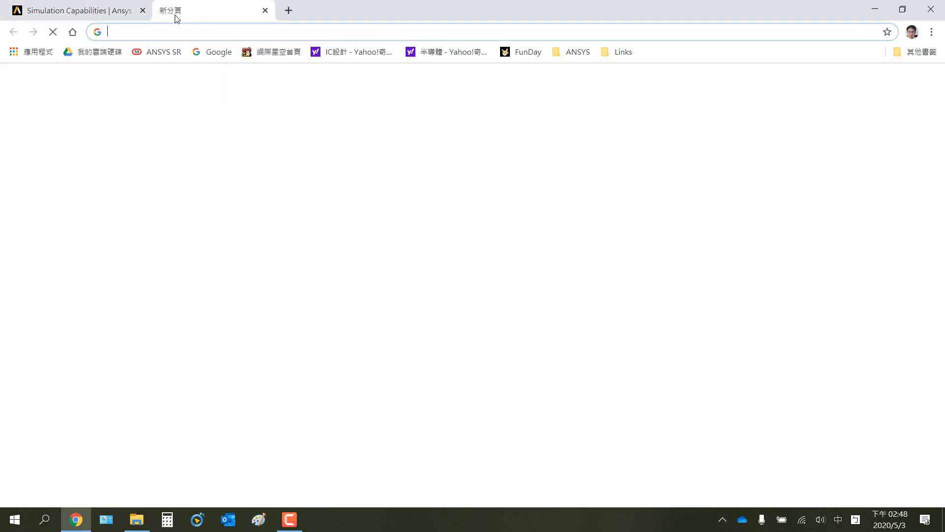
left_click(277, 54)
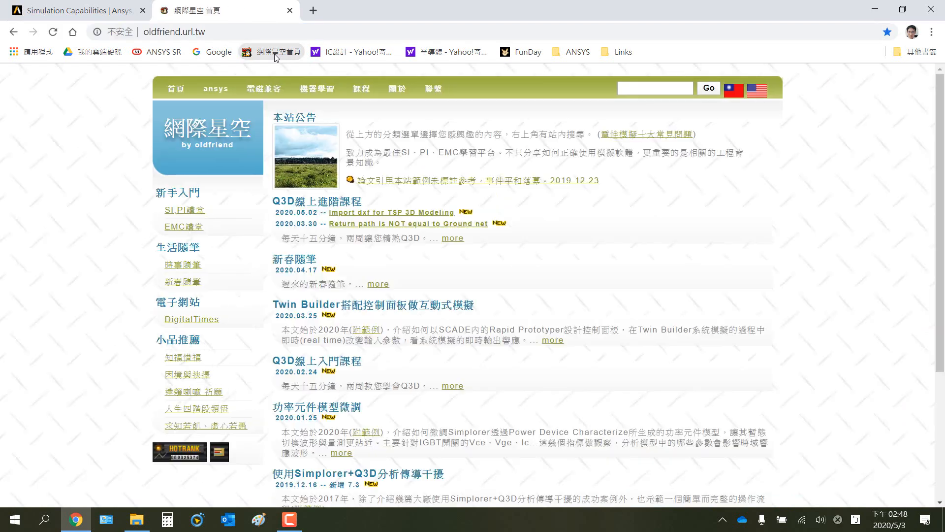
left_click(224, 91)
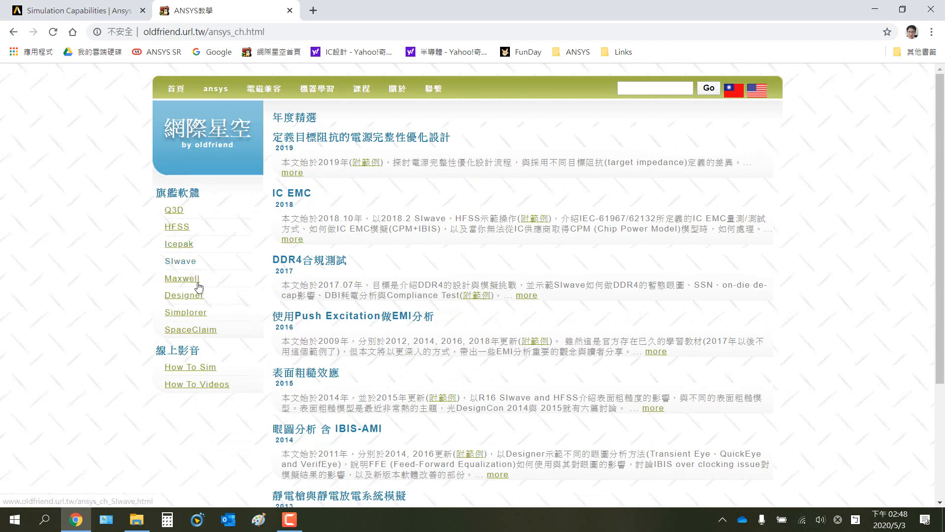
left_click(209, 389)
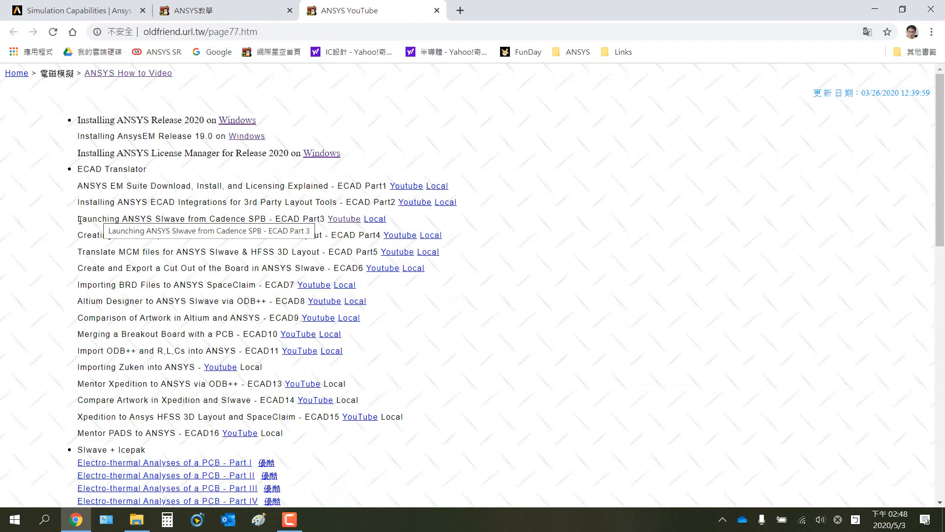
Open the YouTube video on launching ANSYS SIwave from Cadence SPB and pause it just after 1:05, on the supported ECAD translations slide.
left_click_drag(80, 219, 266, 218)
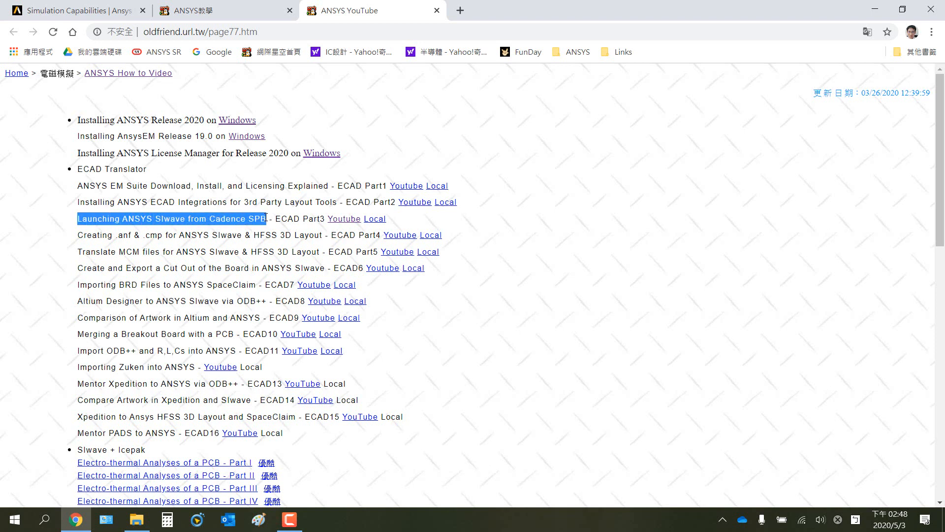
left_click(338, 224)
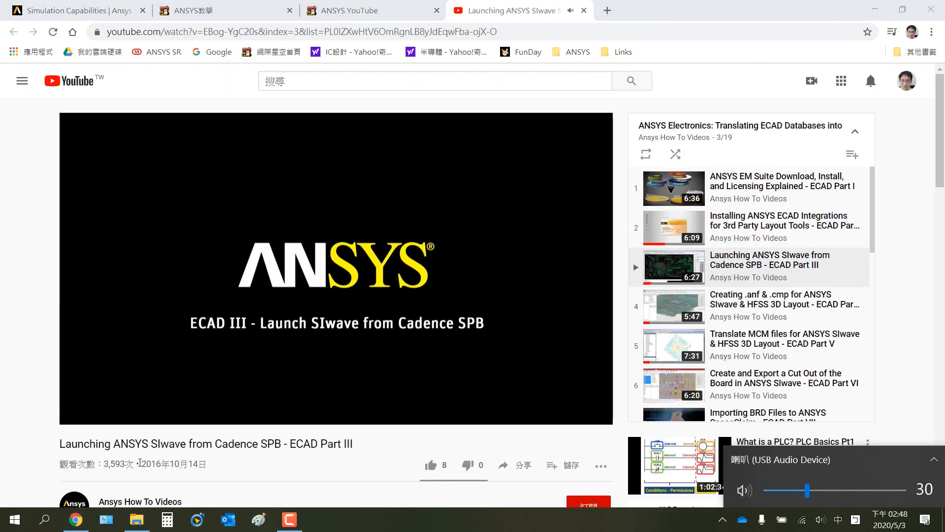
left_click_drag(139, 463, 164, 460)
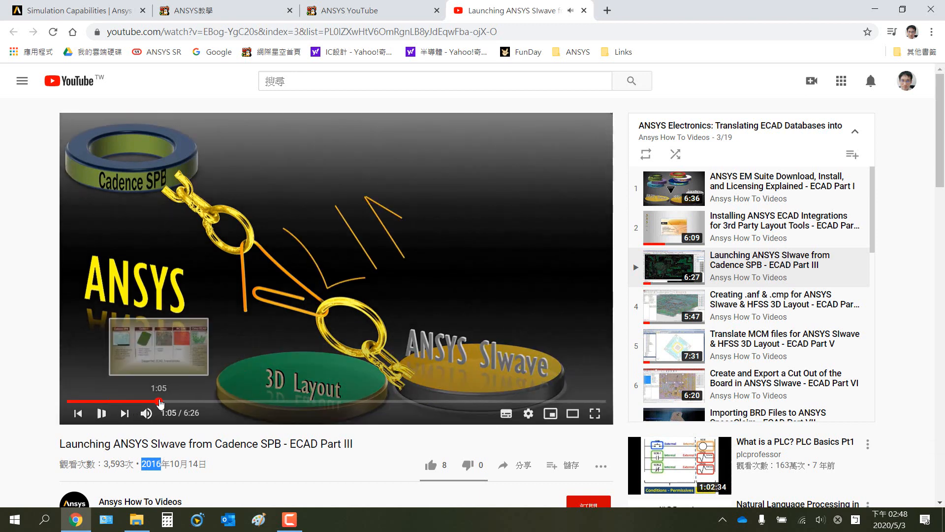
left_click(161, 402)
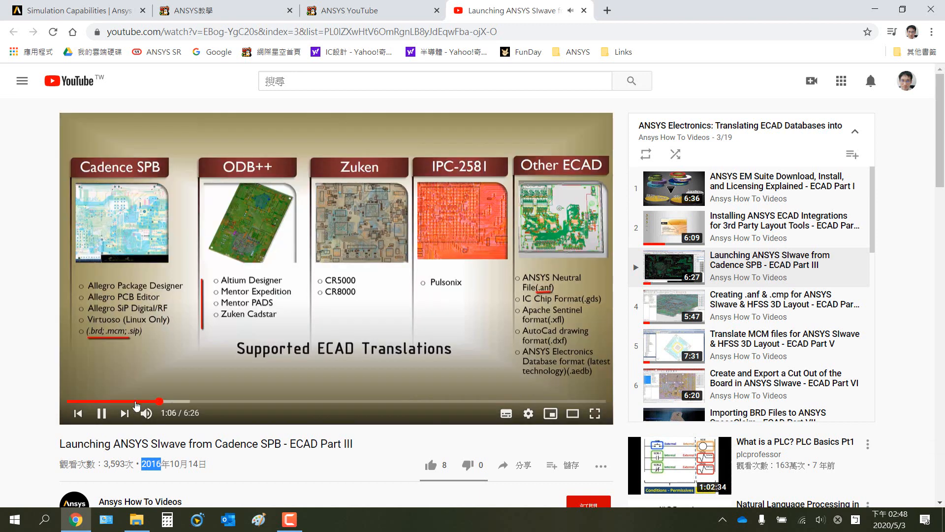
left_click(96, 414)
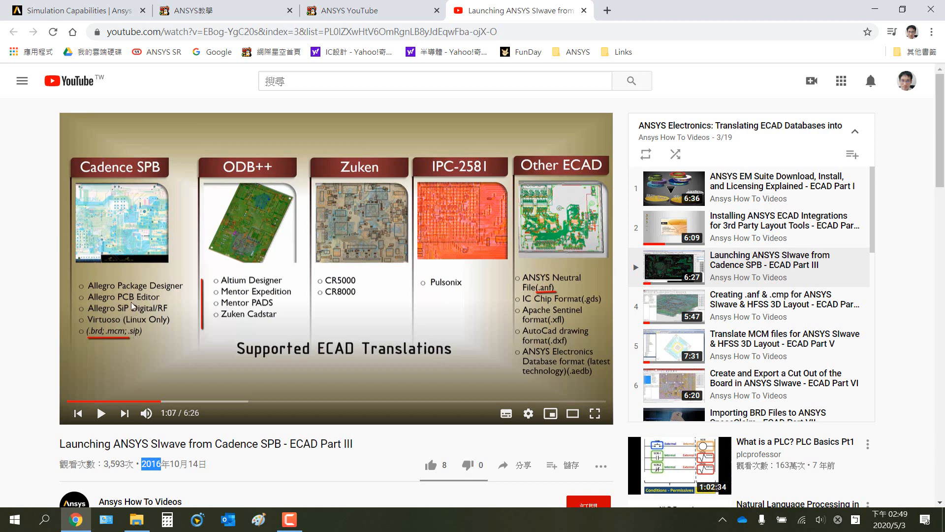
Minimize the browser and launch SIwave 2017.2 from the desktop, dismissing the welcome dialog and displaying the layout import options.
left_click(875, 11)
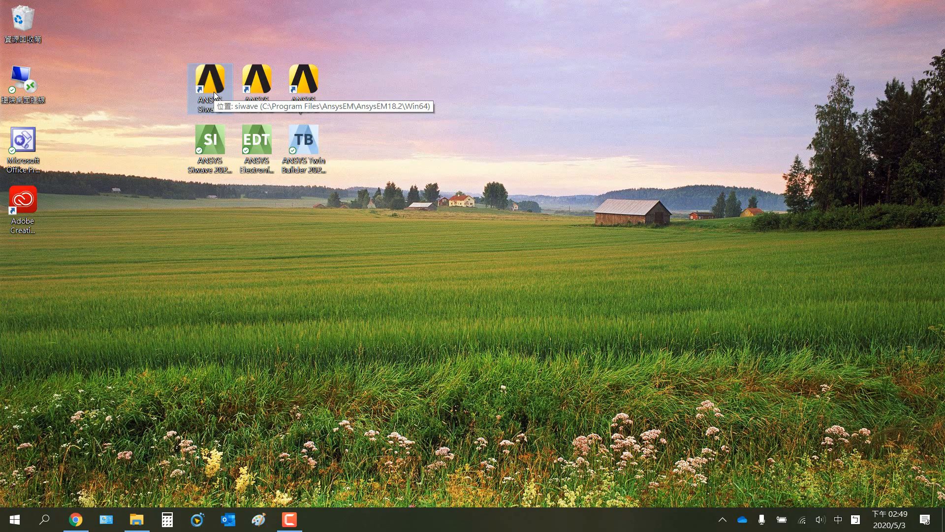
double_click(211, 81)
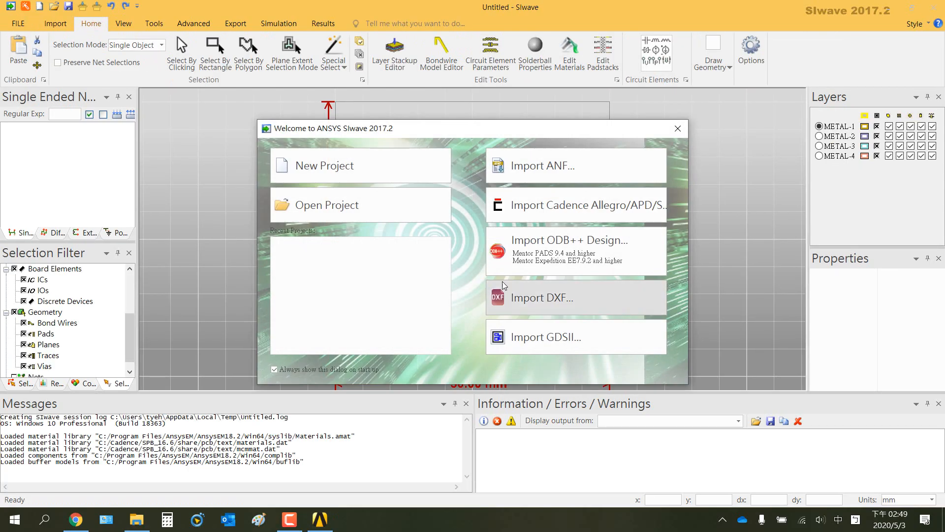
left_click(679, 130)
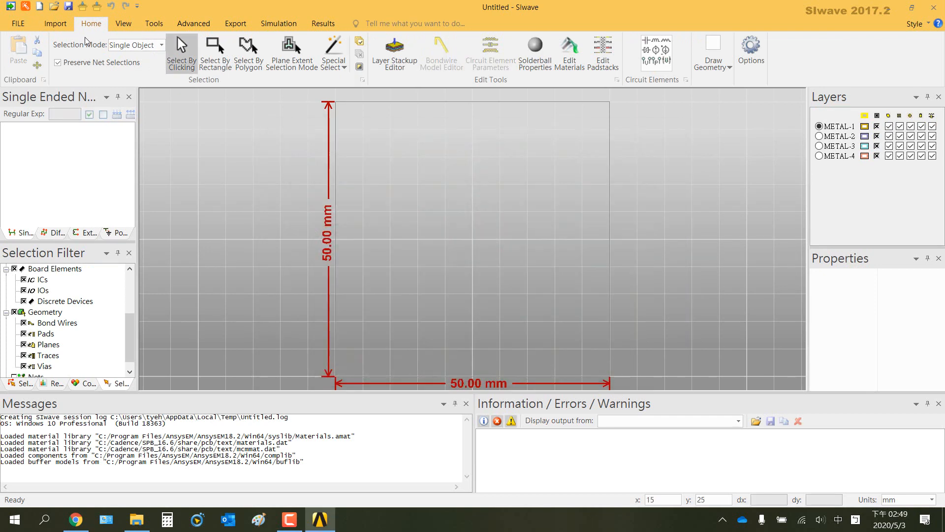
left_click(58, 24)
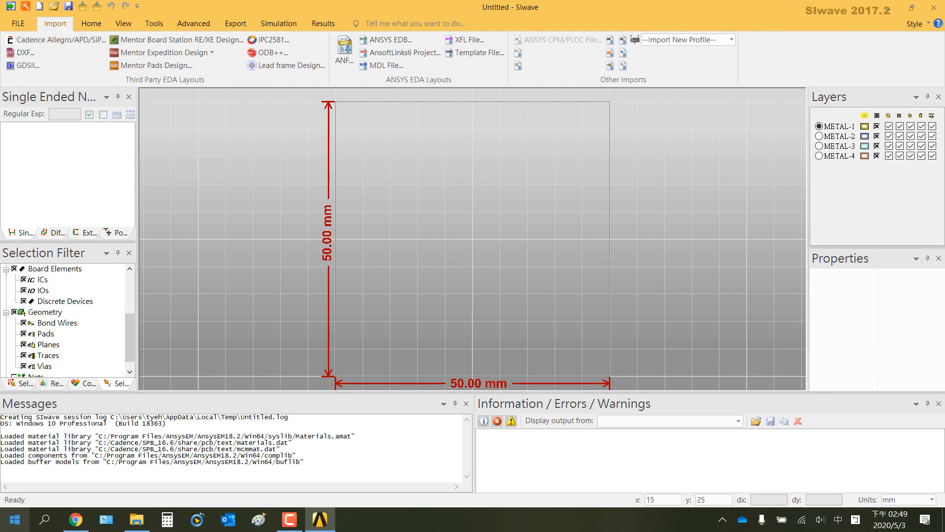
left_click(15, 517)
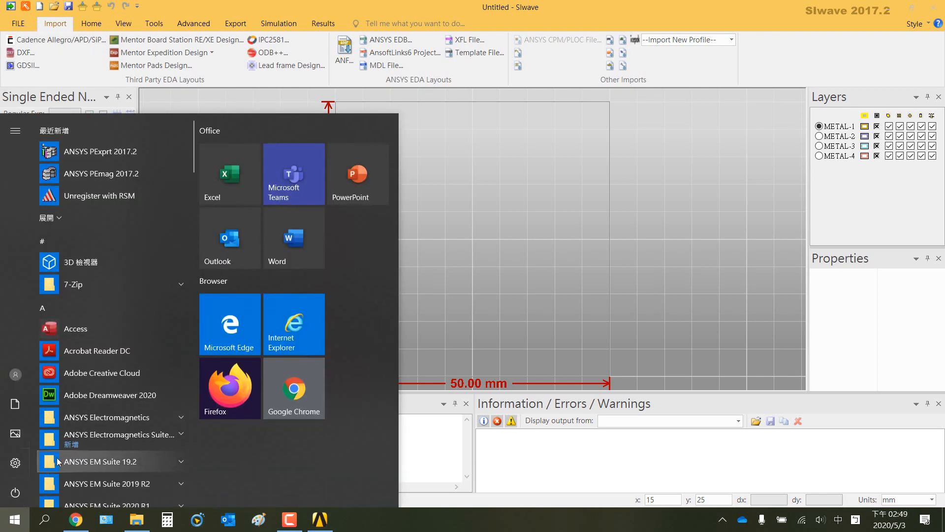
scroll(57, 457, "down", 3)
scroll(58, 451, "down", 2)
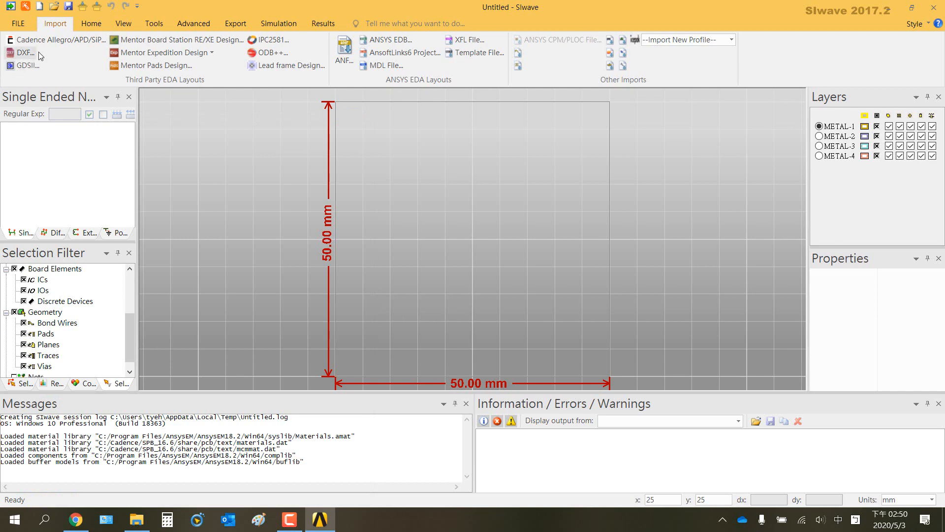
Import the Cadence file "analysis_bga_v166 only.mcm" with all of its nets selected.
left_click(55, 40)
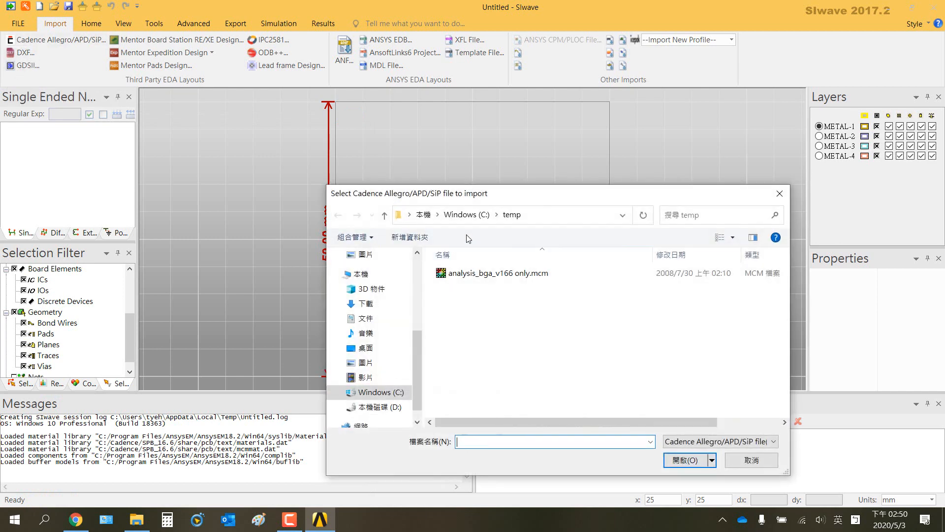
left_click(477, 273)
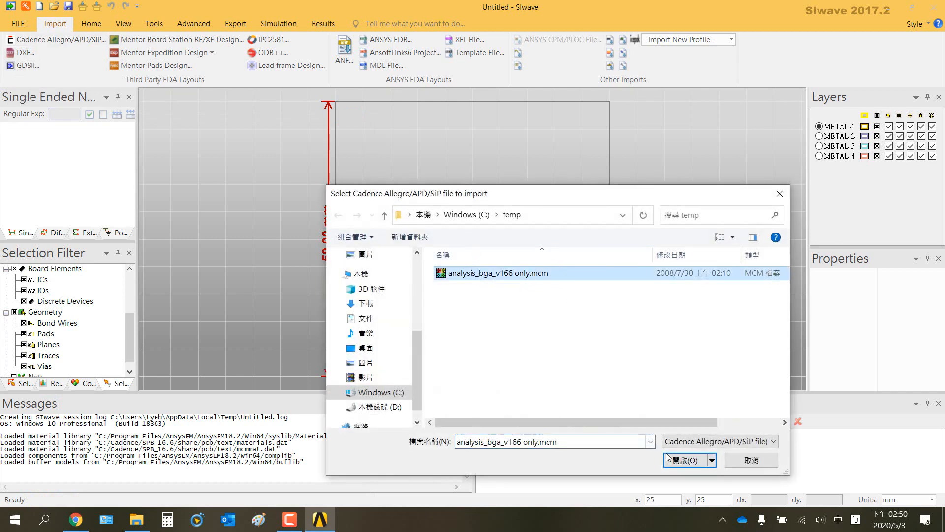
left_click(685, 460)
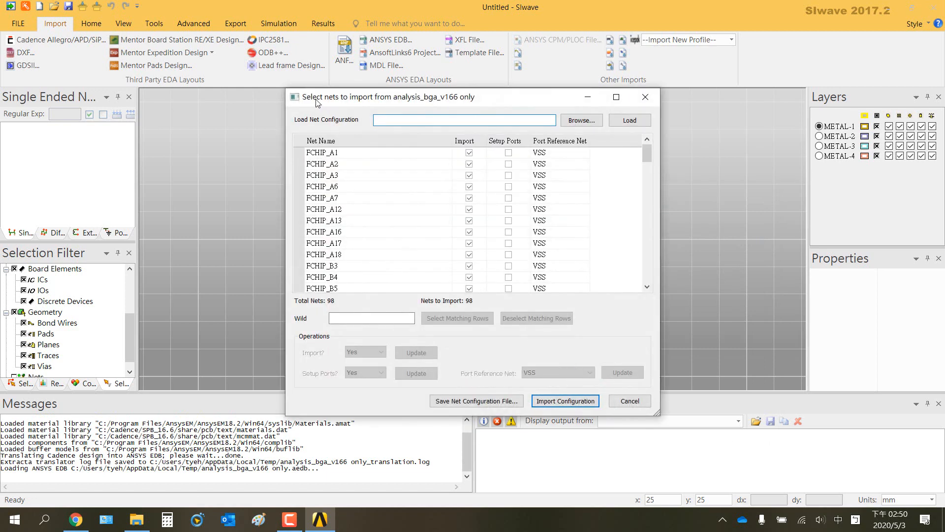
left_click_drag(317, 101, 223, 76)
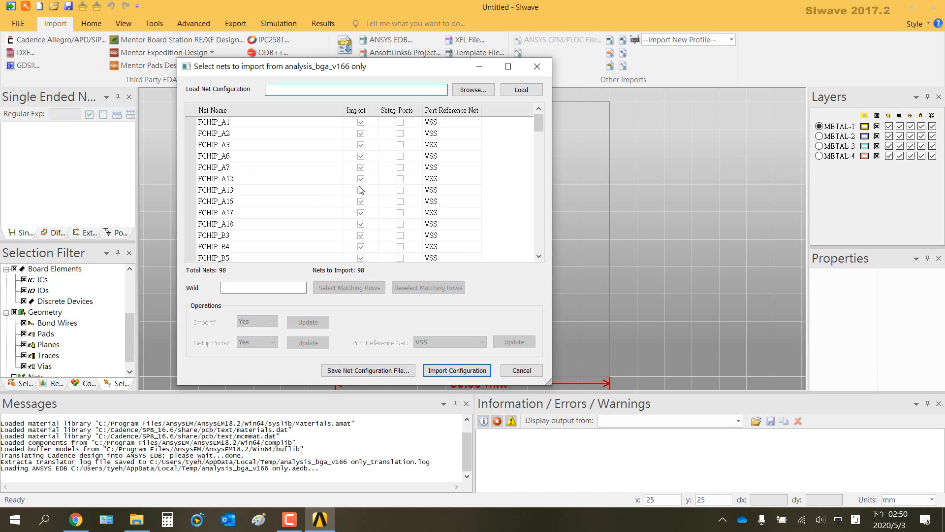
left_click(456, 371)
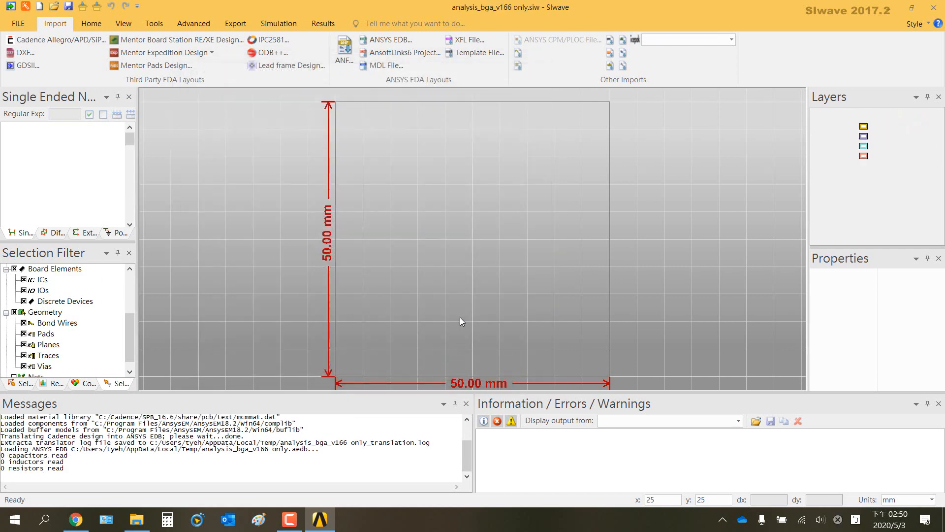
Show only the TOP layer of the imported package, hiding VDD_C1, VSS_C1 and BOTTOM.
mouse_move(127, 139)
left_mouse_down()
mouse_move(123, 224)
mouse_move(128, 128)
left_mouse_up()
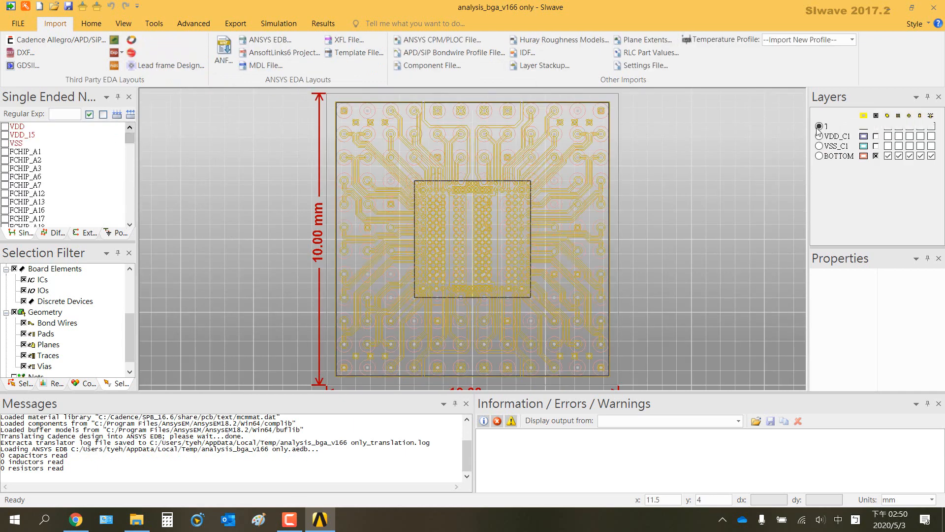
left_click(876, 117)
left_click(876, 135)
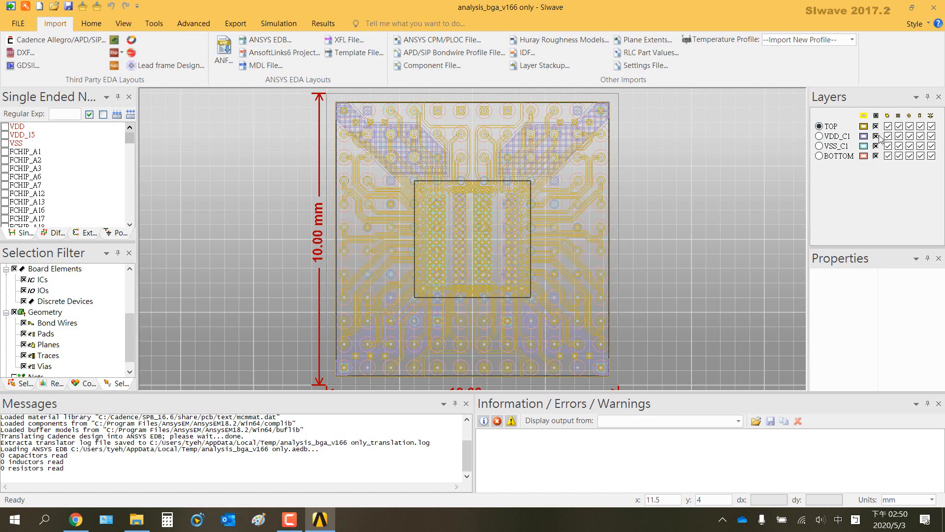
left_click(876, 146)
left_click(876, 155)
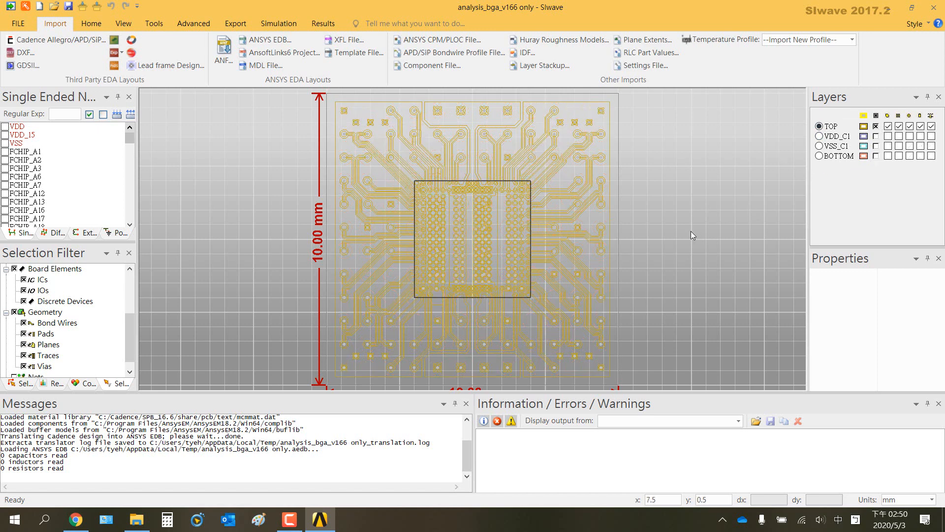
Close SIwave 2017.2 without saving the project, and launch SIwave 2020 R1 with its layout import options displayed.
left_click(934, 7)
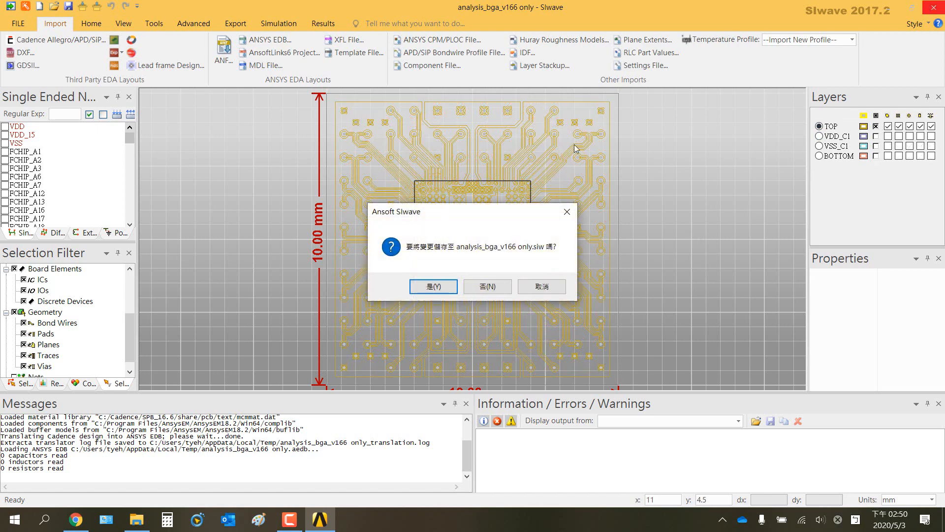
left_click(496, 288)
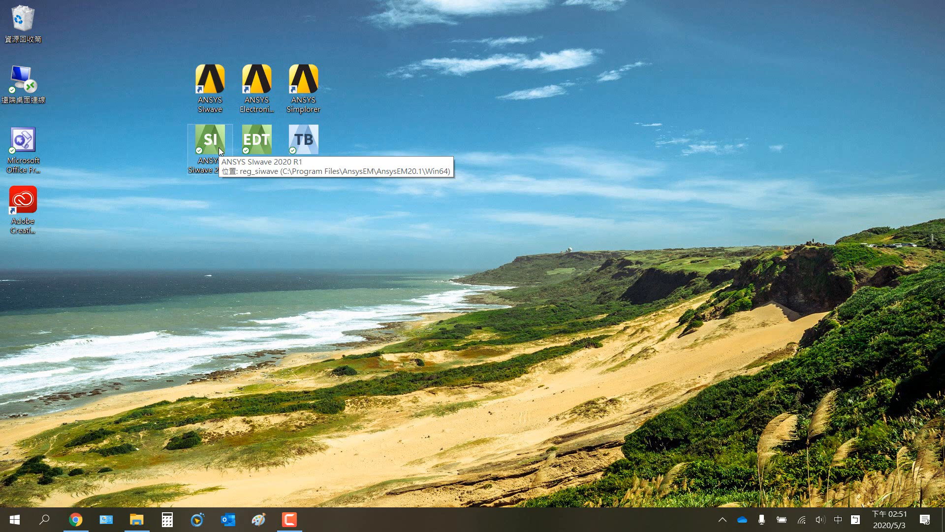
double_click(218, 147)
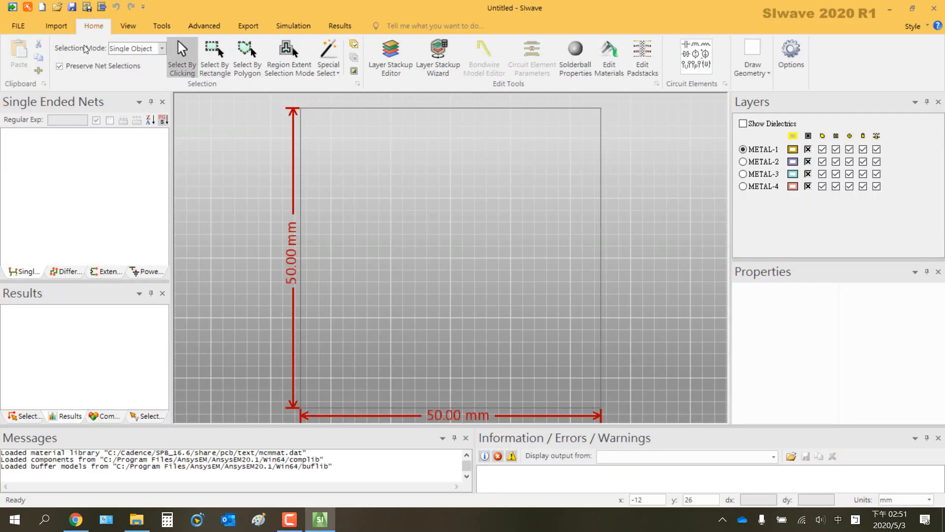
left_click(55, 24)
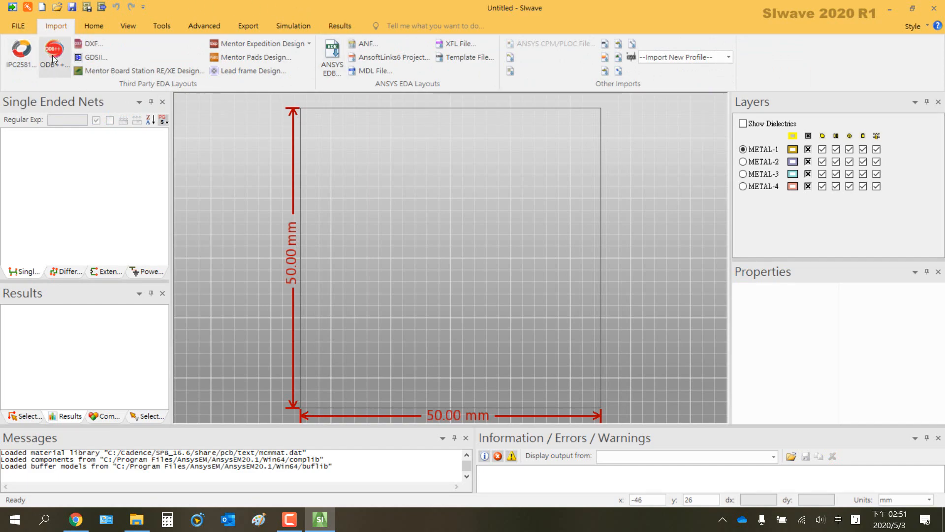
Switch to the Ansys SIwave capabilities page in the browser and review the Altium Designer DirectEDB entry among the supported ECAD translations.
left_click(893, 10)
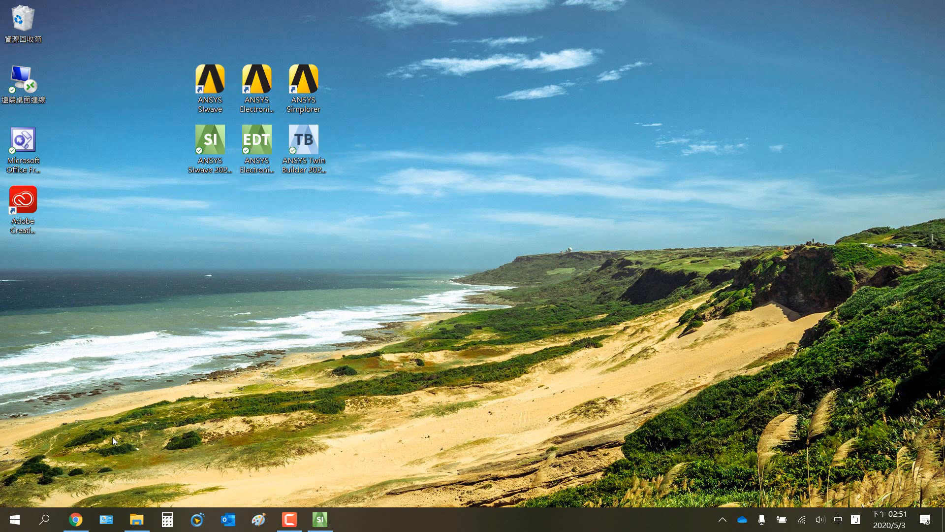
left_click(79, 515)
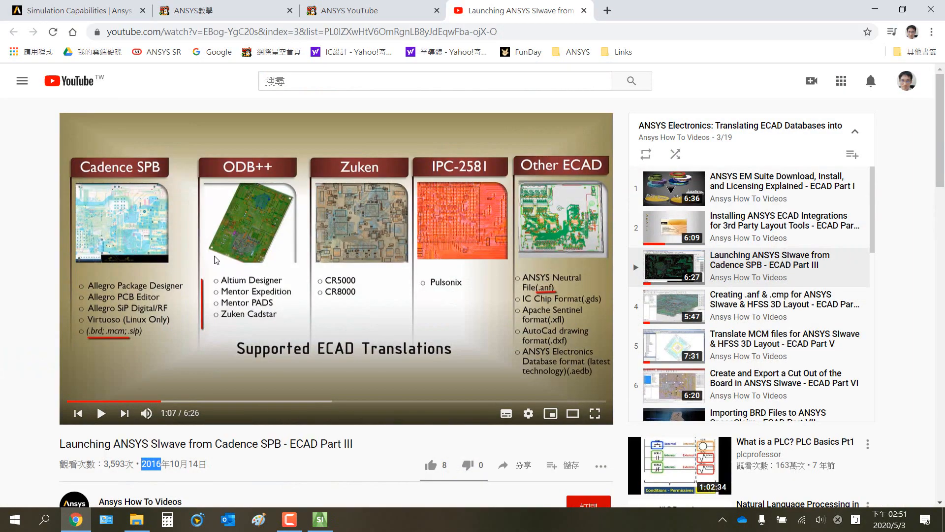
left_click(75, 12)
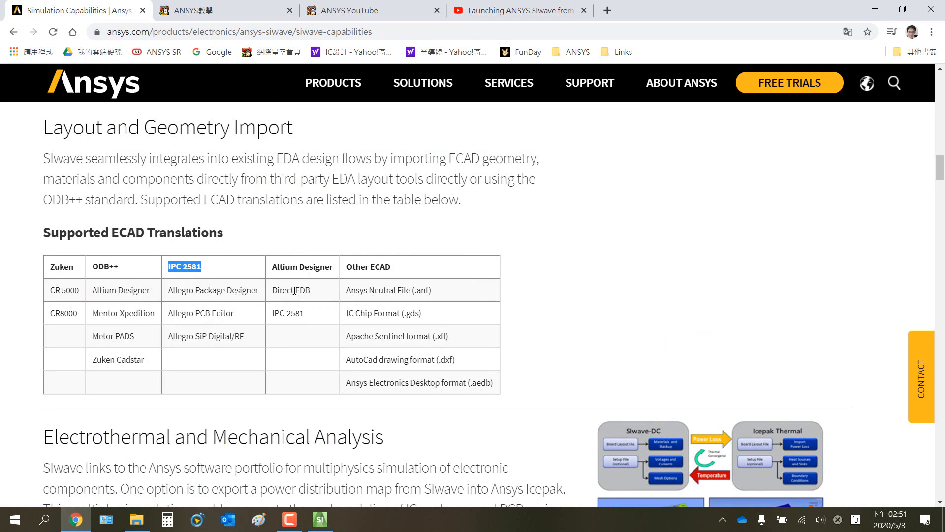
left_click_drag(295, 290, 310, 289)
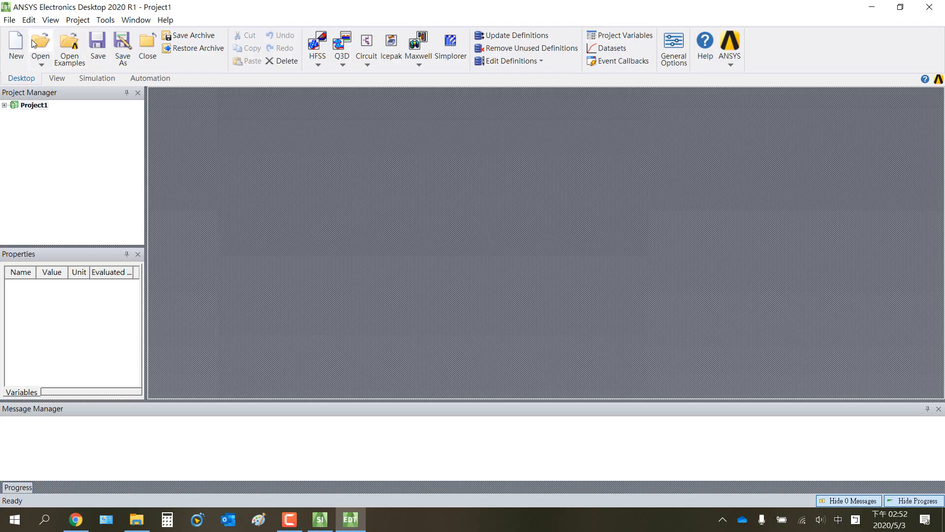
Switch to ANSYS Electronics Desktop 2020 R1 and import the Cadence file "analysis_bga_v166 only.mcm" with all nets selected.
left_click(10, 20)
mouse_move(148, 180)
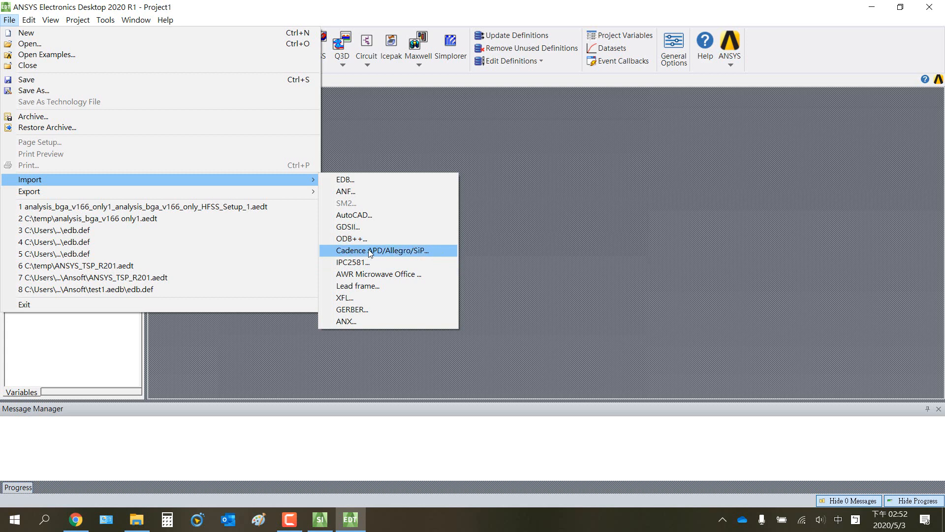
left_click(370, 251)
left_click(488, 220)
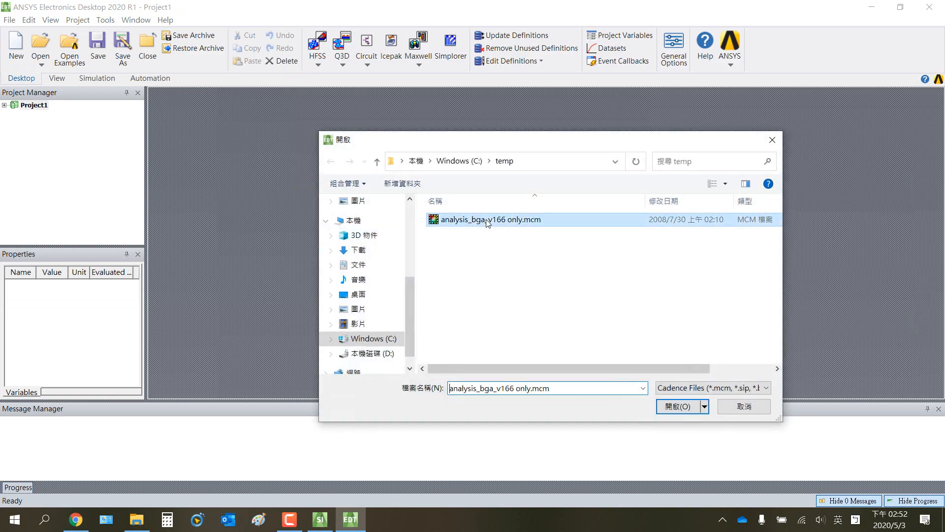
left_click(680, 407)
left_click_drag(416, 148, 319, 120)
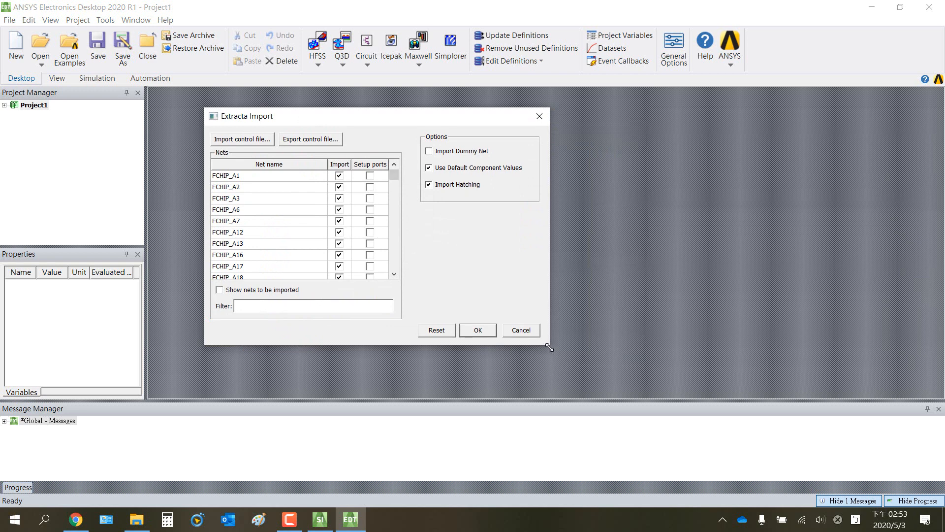
left_click_drag(550, 346, 639, 415)
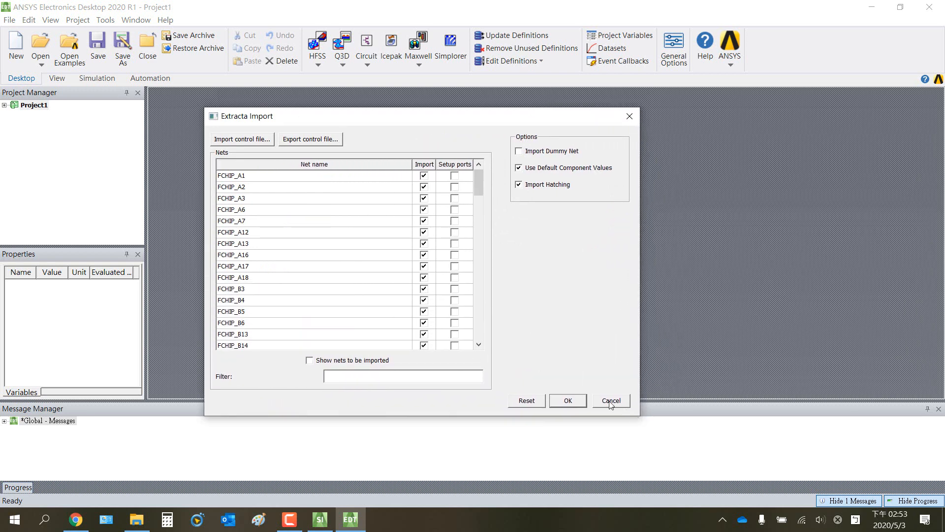
left_click(564, 403)
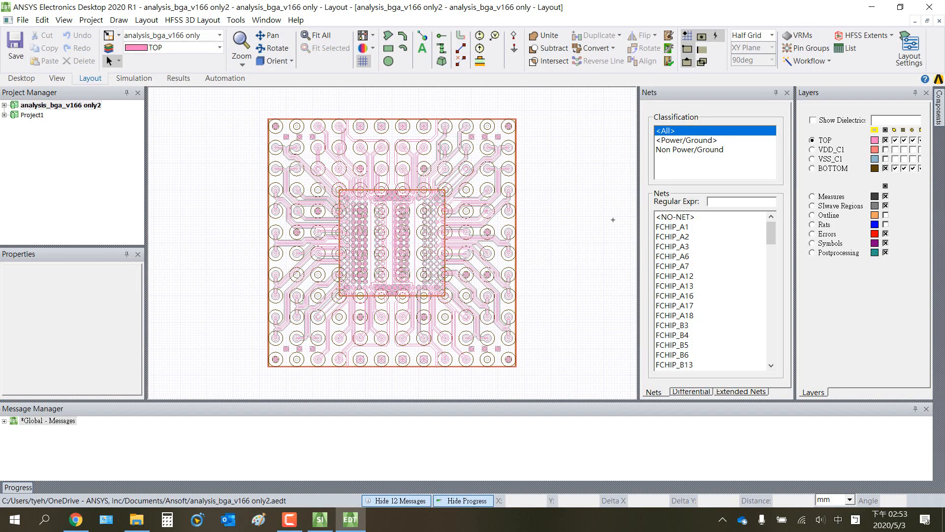
Highlight the nets FCHIP_A2, FCHIP_A12 and FCHIP_A17 one after another in the imported layout.
left_click(672, 237)
left_click(675, 276)
left_click(682, 306)
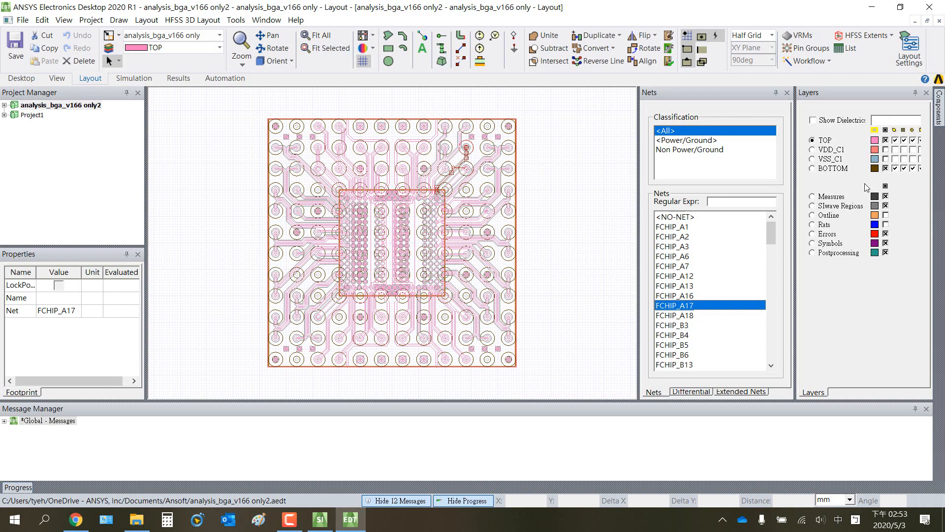
Save the project as "analysis_bga_v166 only2.aedt" in C:\temp, and view the saved files in File Explorer.
left_click(16, 42)
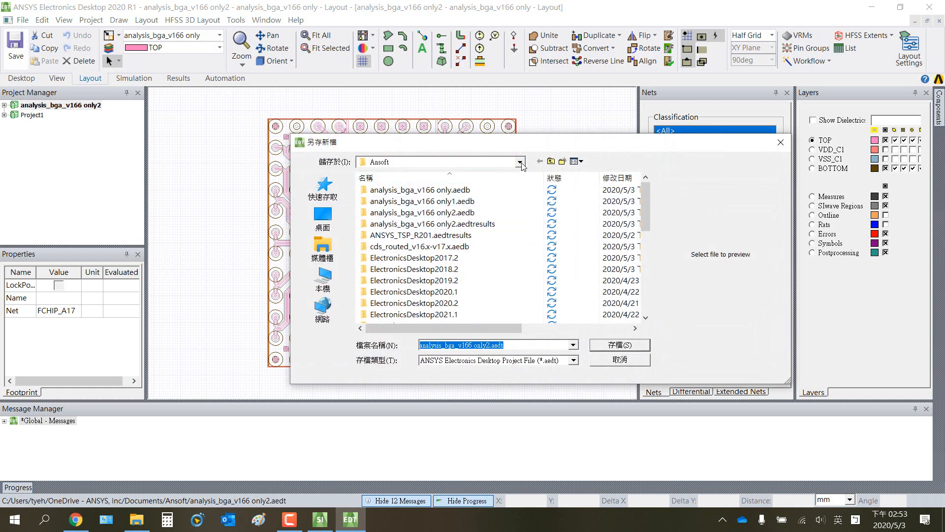
left_click(520, 162)
left_click(413, 311)
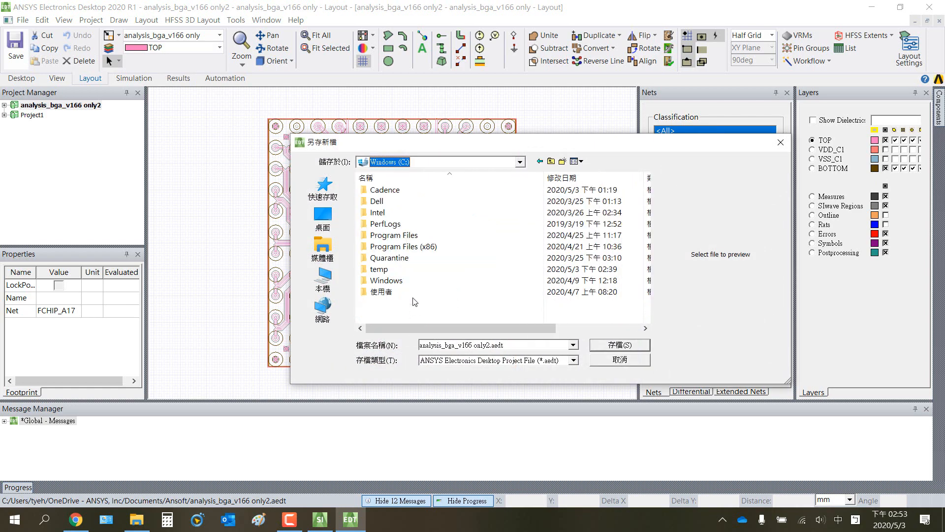
double_click(404, 270)
left_click(606, 347)
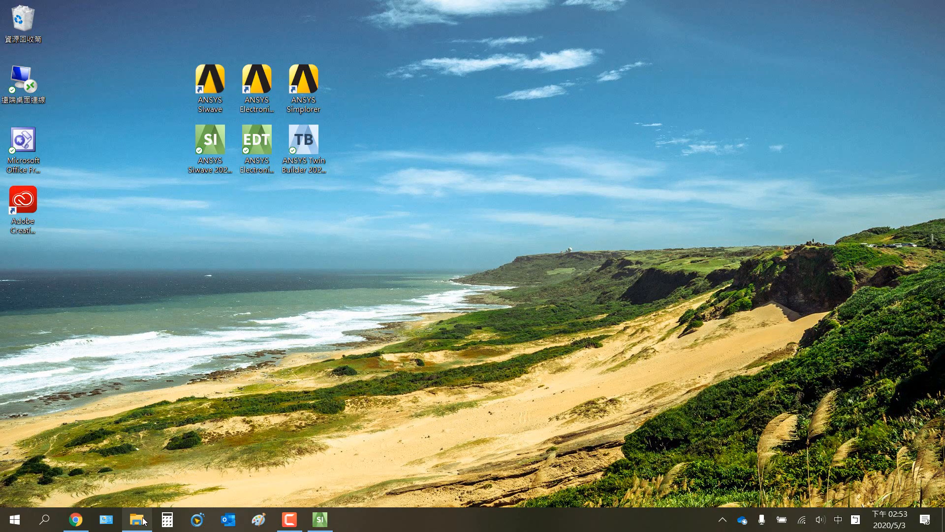
left_click(137, 519)
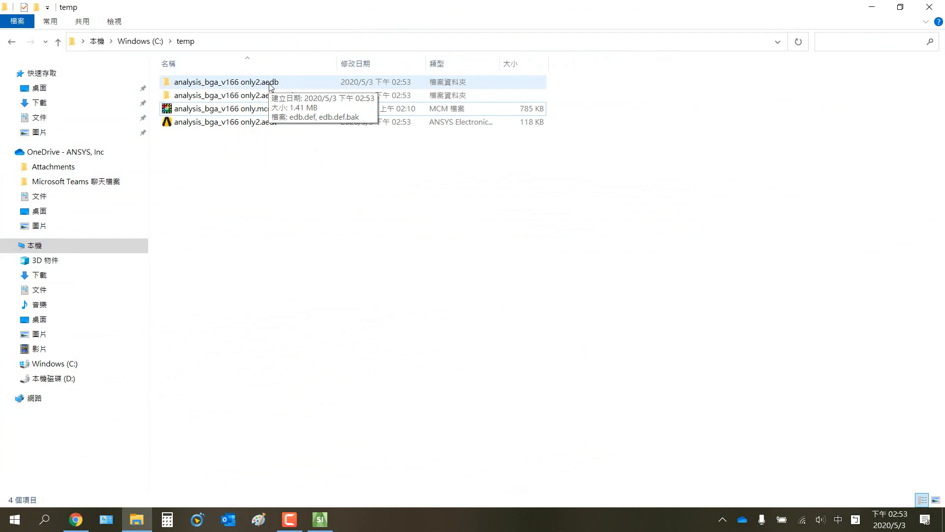
Switch to SIwave 2020 R1 and import the EDB folder "analysis_bga_v166 only2.aedb" from C:\temp with all nets selected.
left_click(321, 520)
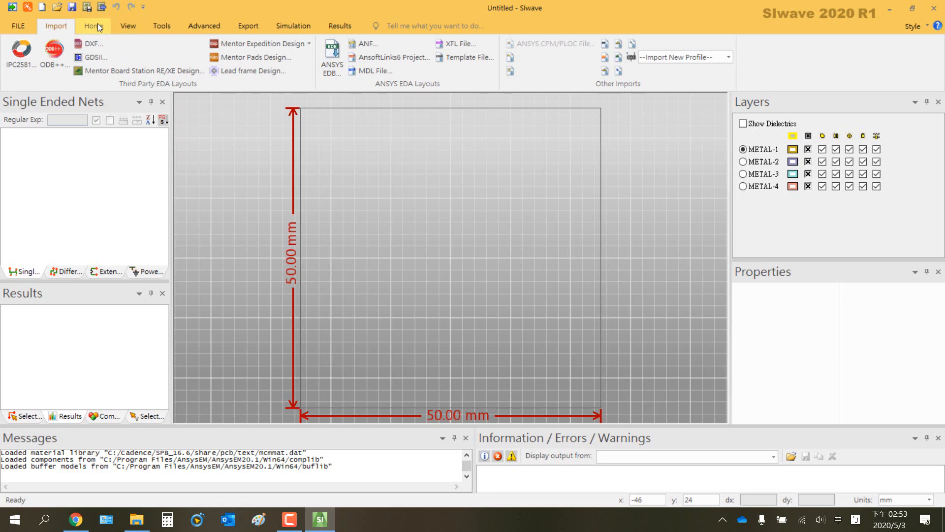
left_click(330, 74)
left_click(205, 91)
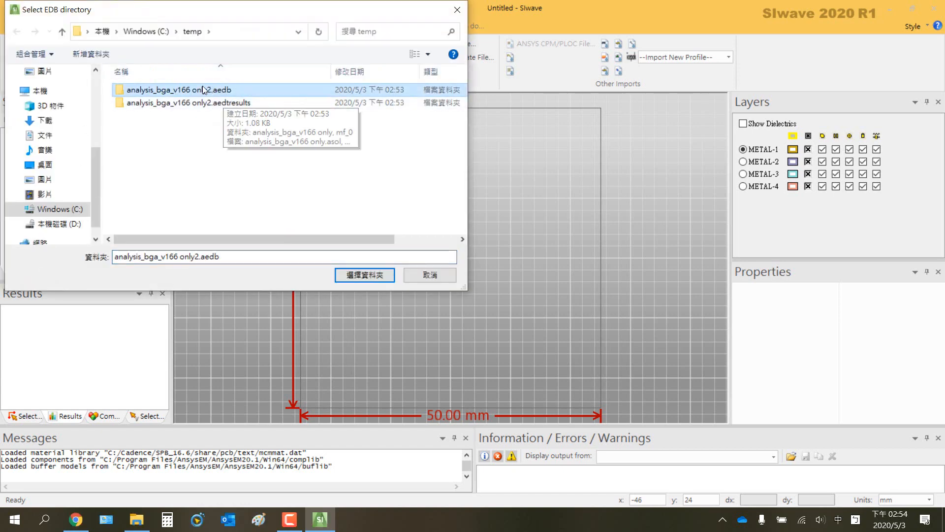
left_click(366, 274)
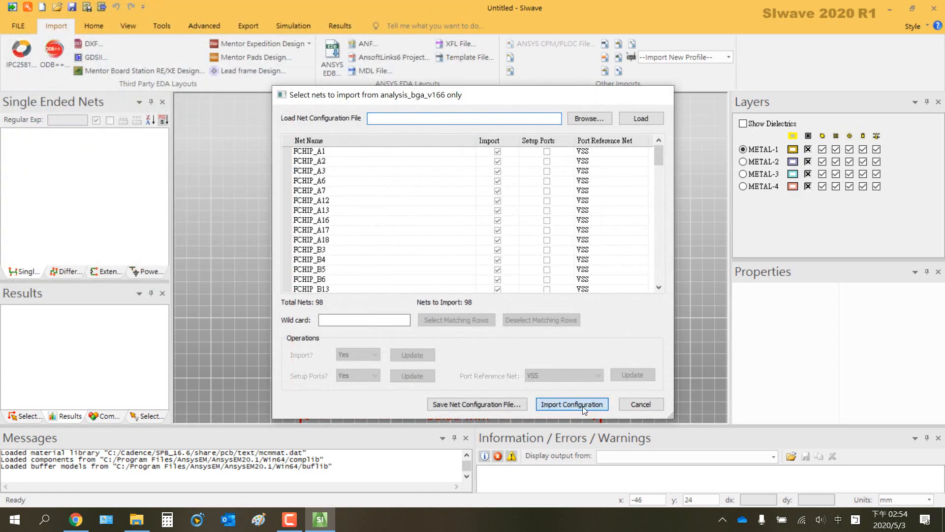
left_click(571, 407)
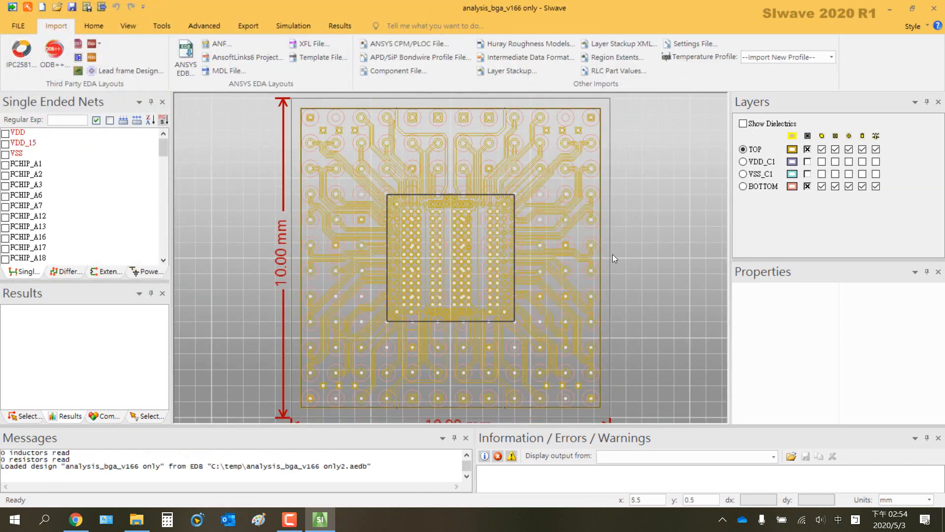
Hide the BOTTOM layer so only TOP is displayed, and inspect the bump pads in the die area.
mouse_move(469, 298)
scroll(352, 236, "down", 1)
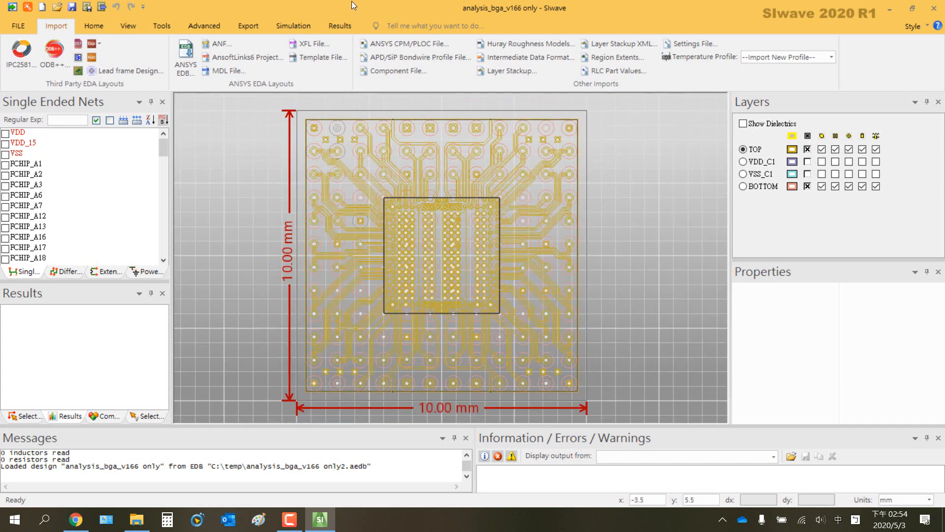
left_click(808, 186)
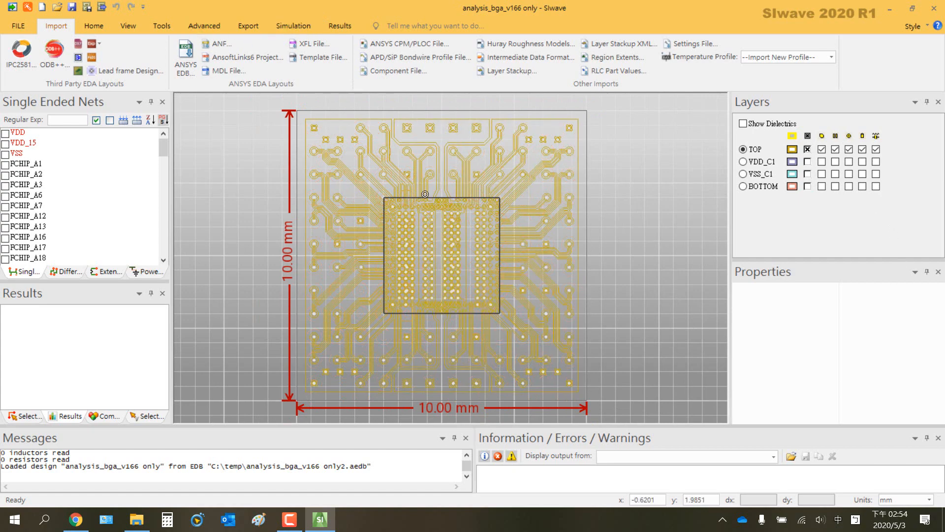
scroll(447, 227, "up", 2)
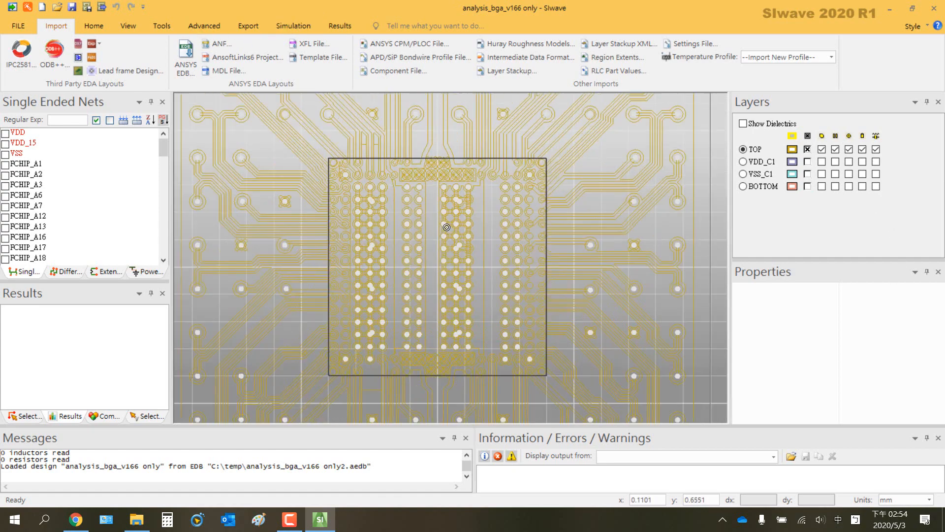
scroll(463, 202, "up", 2)
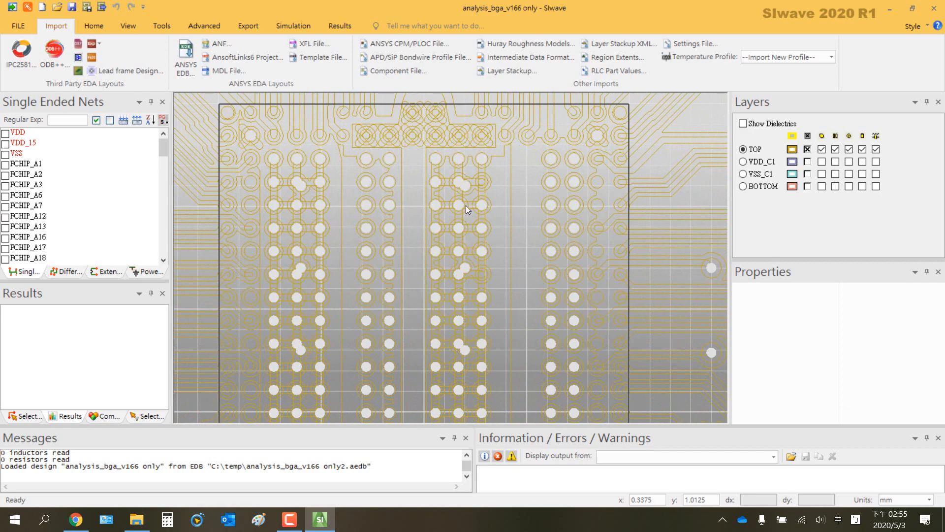
mouse_move(462, 205)
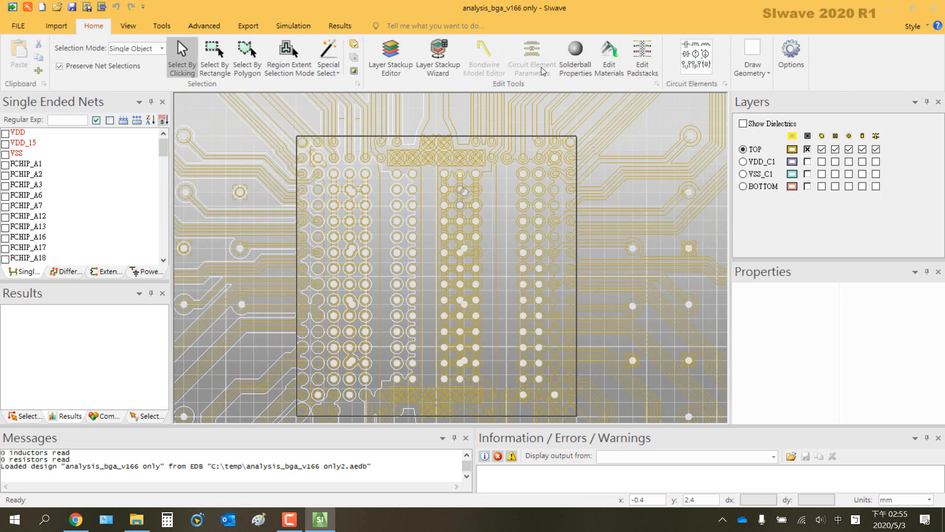
Assign Simple solderballs with a height of 0.05 mm to the C4_BUMP padstack.
left_click(575, 57)
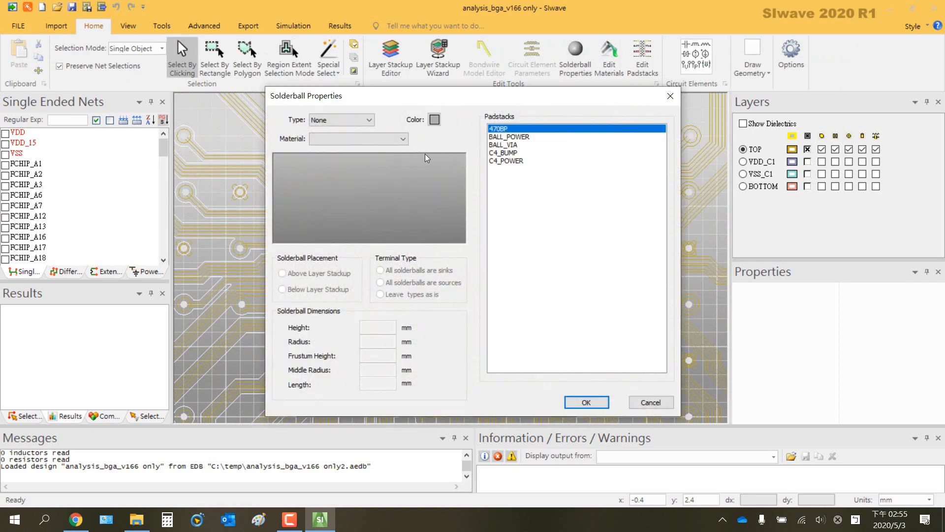
left_click(517, 153)
left_click(370, 120)
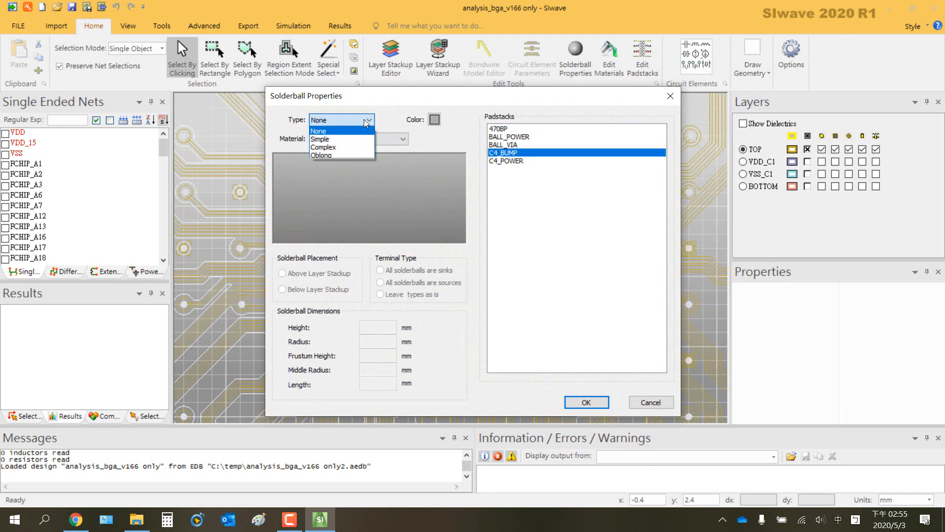
left_click(338, 136)
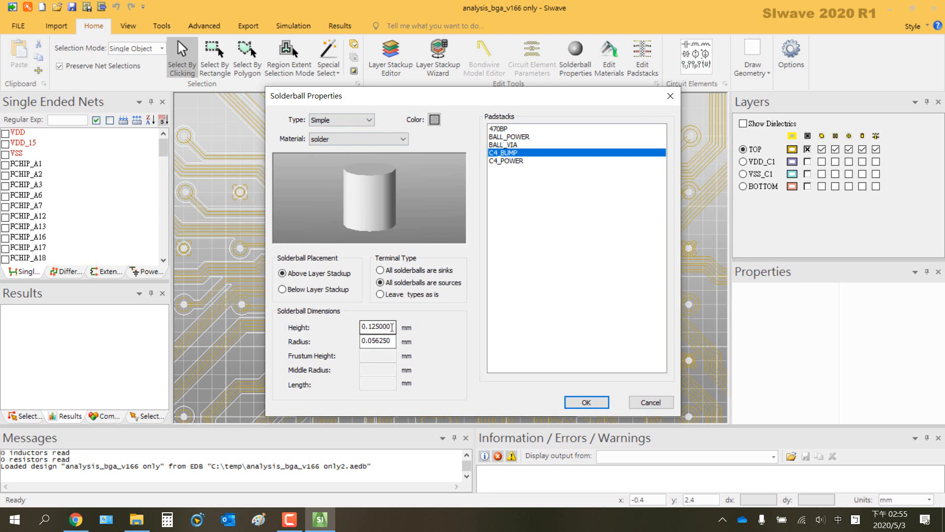
triple_click(392, 327)
type("0.05")
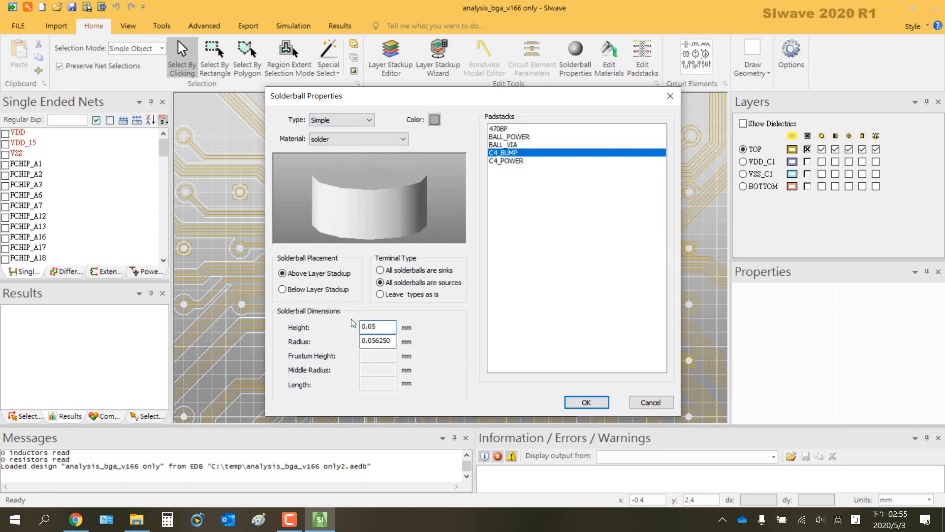
left_click(586, 402)
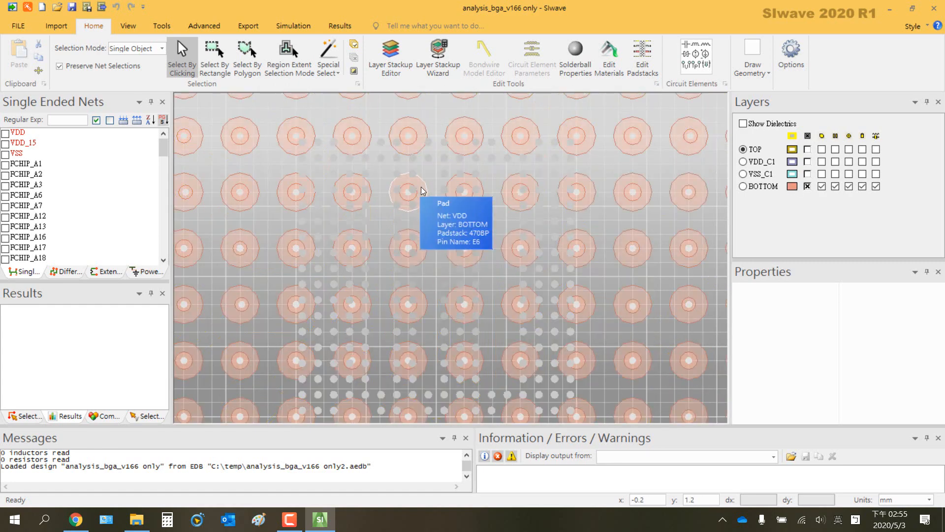
Identify a BOTTOM pad's padstack, assign Simple solderballs 0.1 mm high to padstack 470BP, and display all layers.
left_click(421, 188)
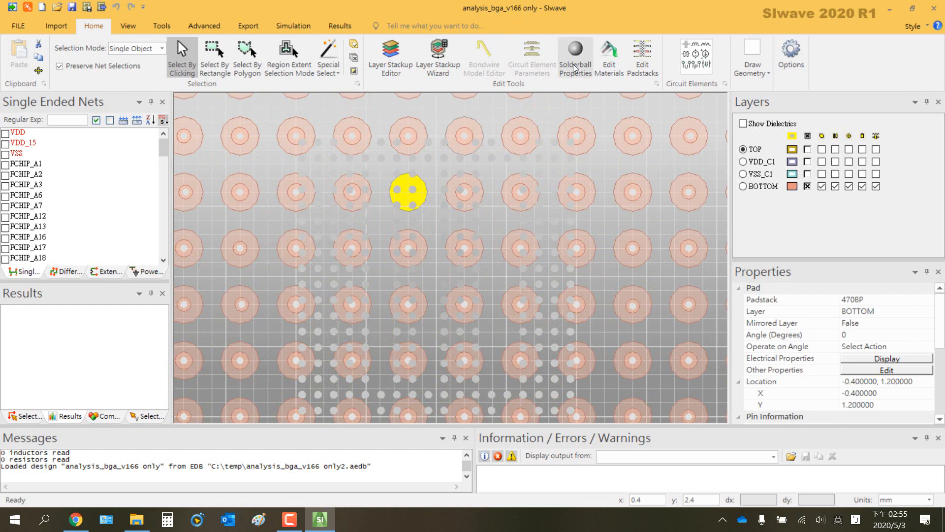
scroll(589, 168, "down", 3)
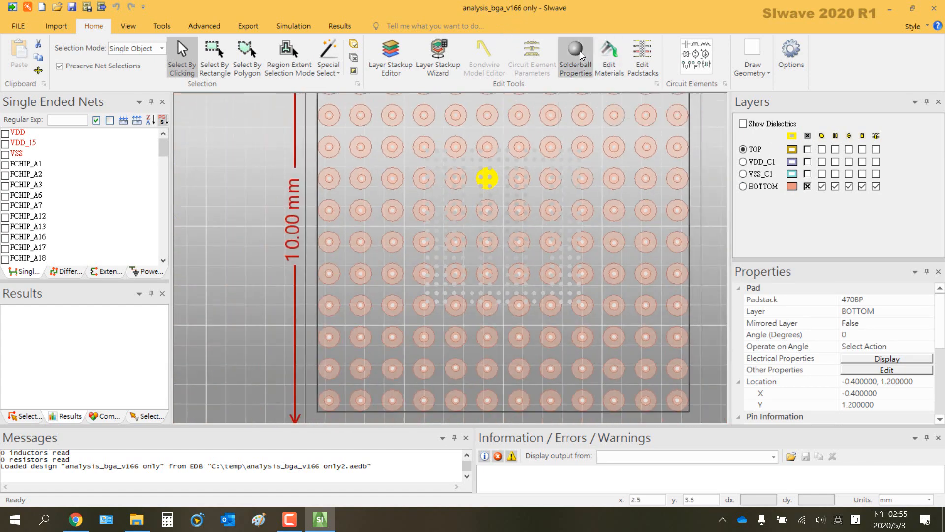
left_click(576, 56)
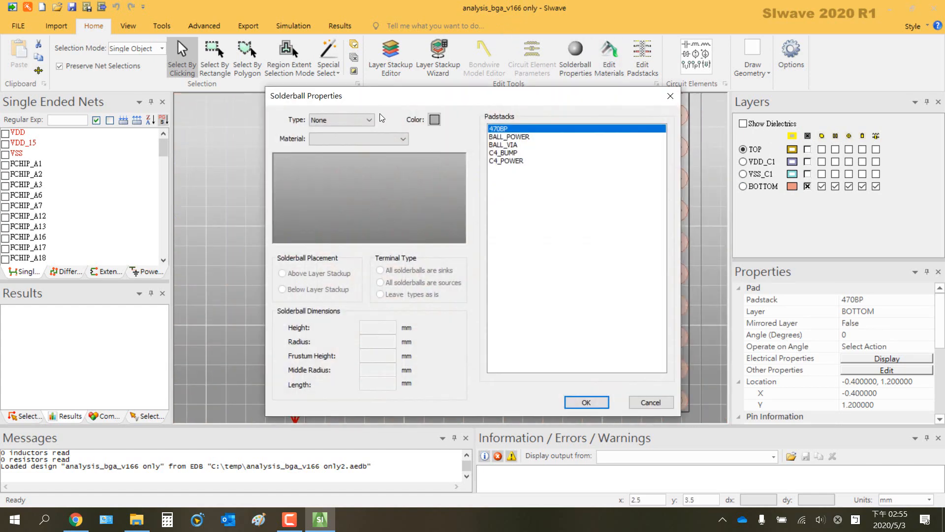
left_click(369, 120)
left_click(340, 141)
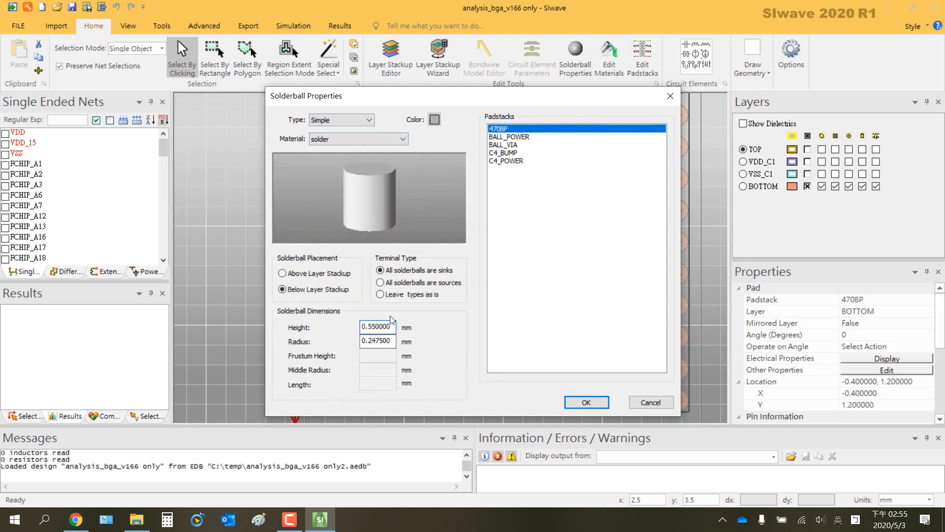
key("BackSpace")
key("BackSpace")
key("BackSpace")
key("BackSpace")
key("BackSpace")
key("BackSpace")
type("1")
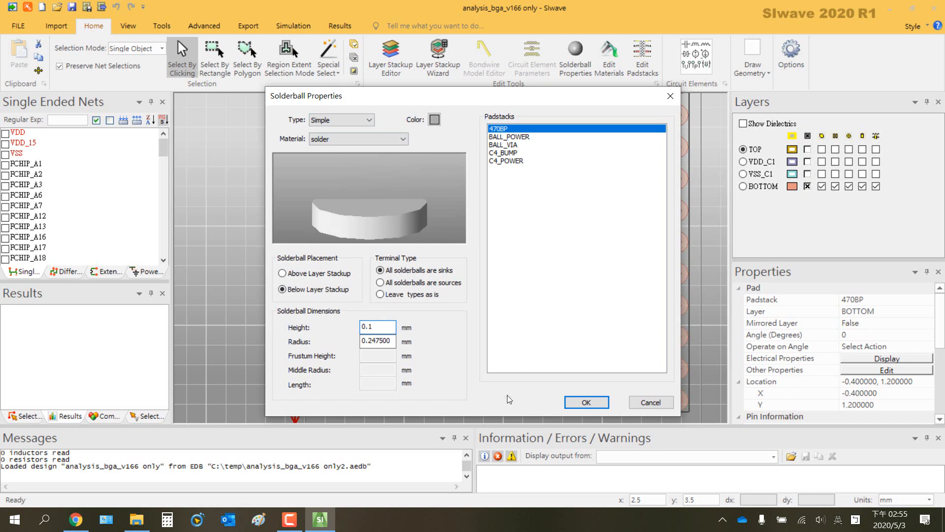
left_click(586, 402)
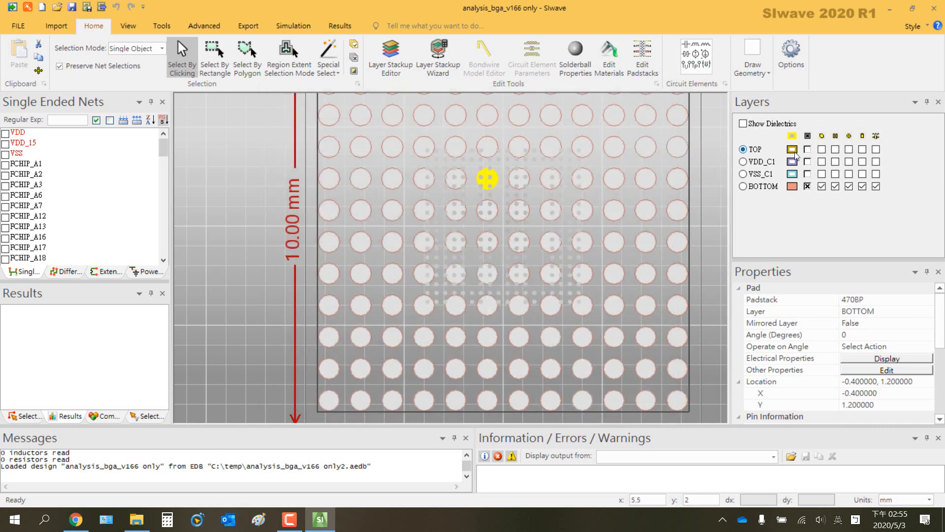
left_click(808, 138)
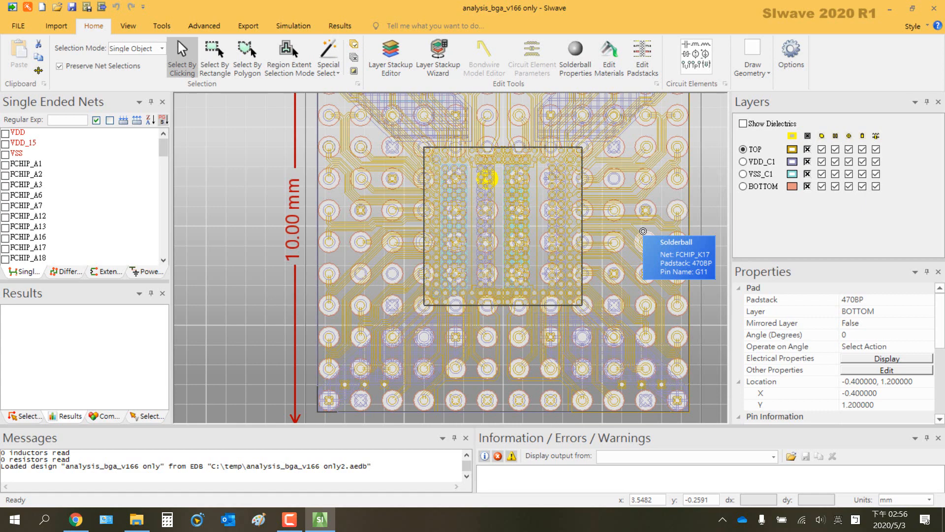
Select the differential nets TXDATA0+ and TXDATA0- in the single-ended net list.
left_click_drag(163, 148, 152, 274)
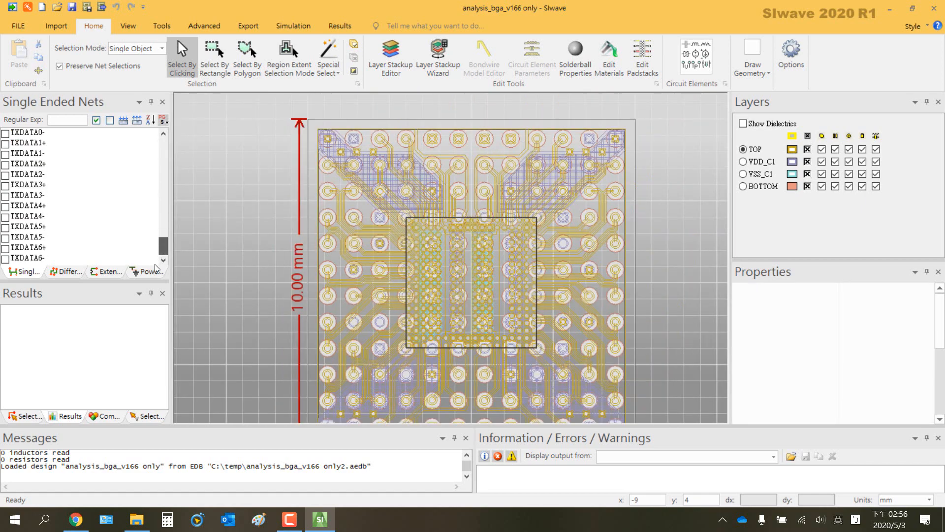
scroll(74, 181, "up", 3)
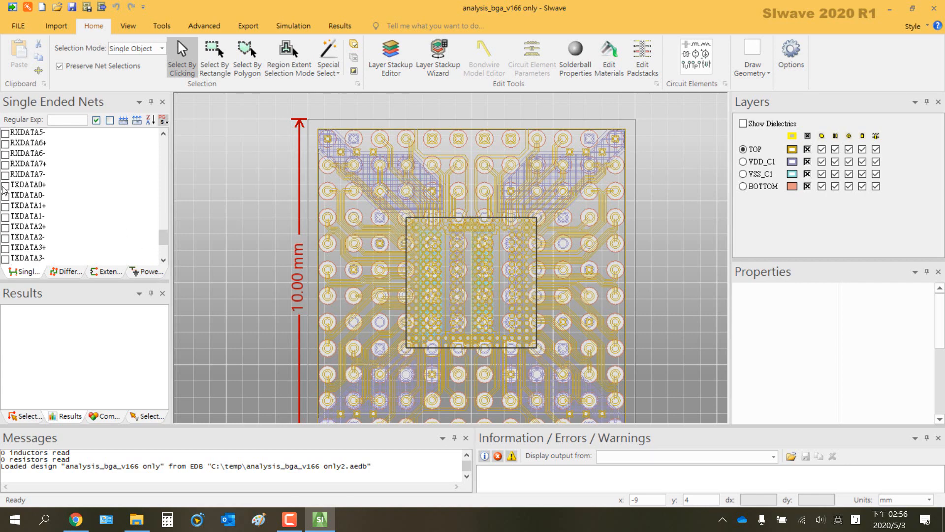
left_click(5, 186)
left_click(4, 196)
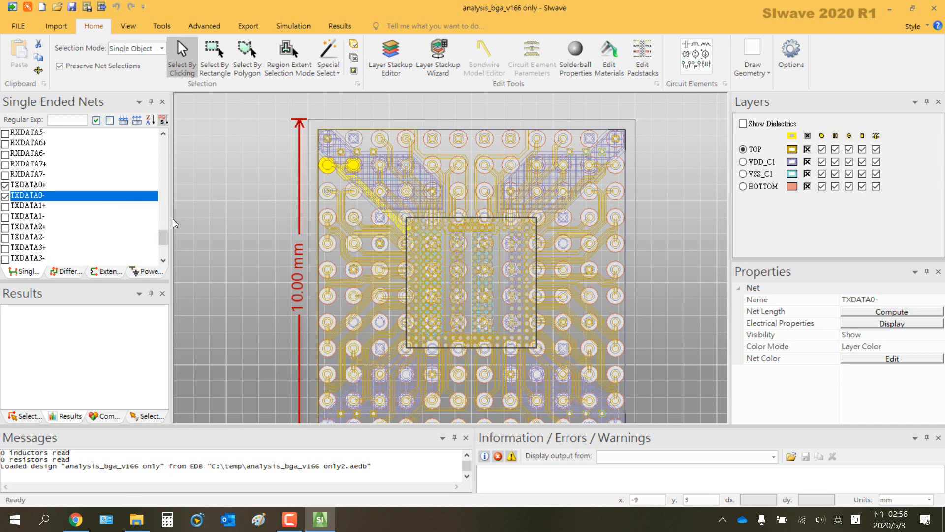
Change the color of net VSS to dark green.
scroll(138, 247, "down", 3)
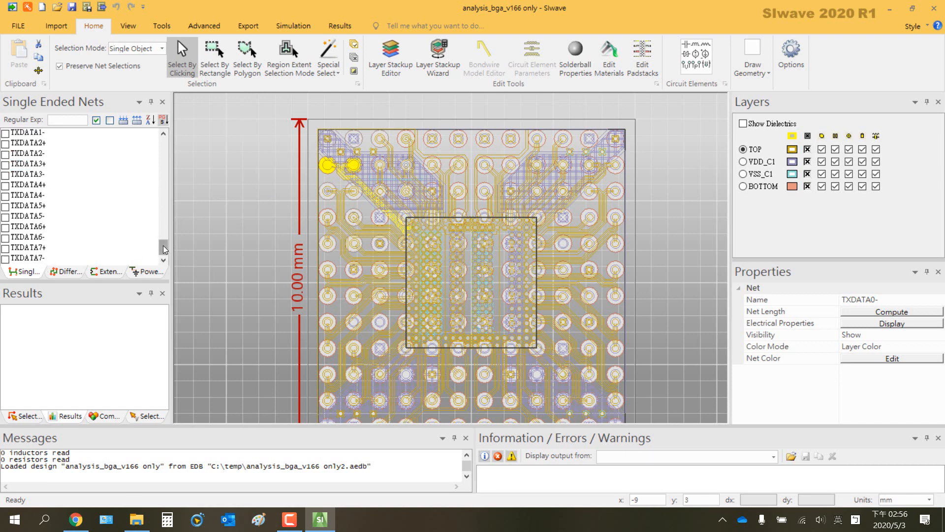
scroll(139, 216, "up", 5)
scroll(139, 217, "up", 10)
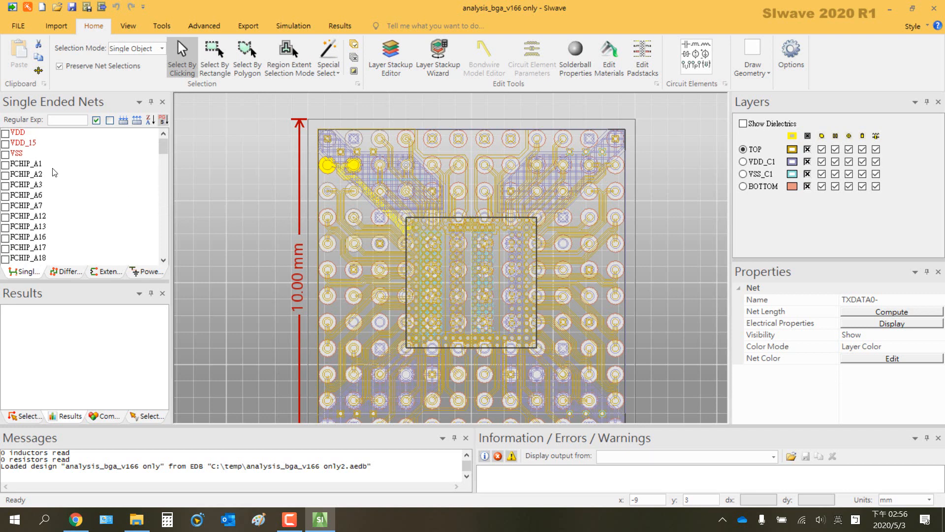
right_click(28, 154)
left_click(81, 179)
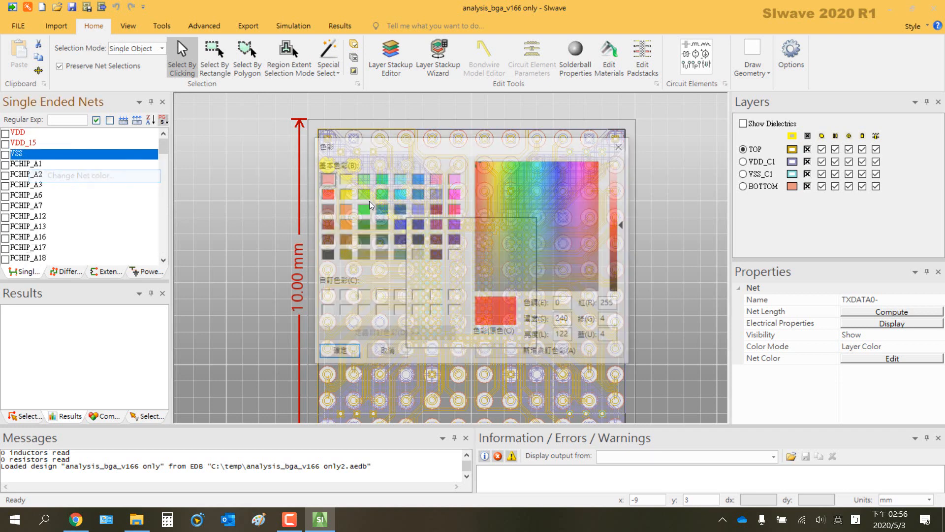
left_click(364, 226)
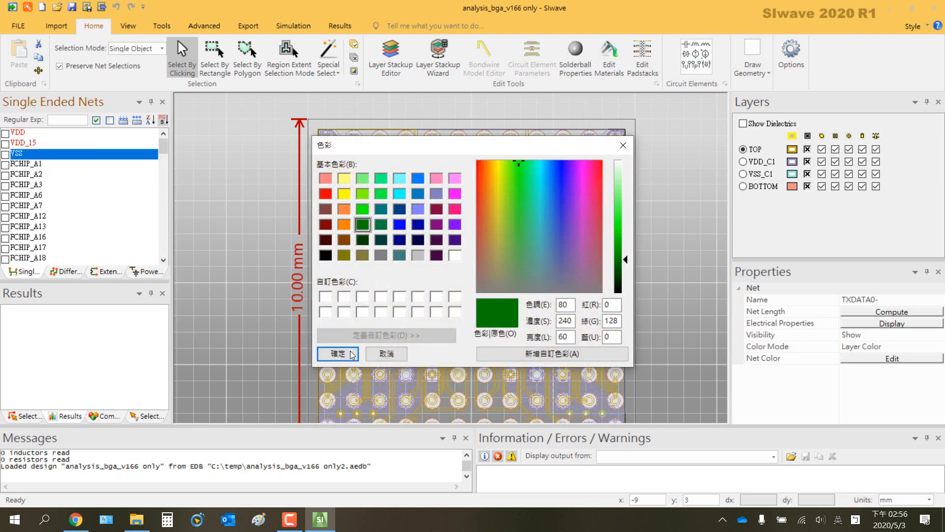
left_click(337, 353)
Change the color of net VDD to red and leave the net deselected.
left_click(13, 134)
right_click(14, 133)
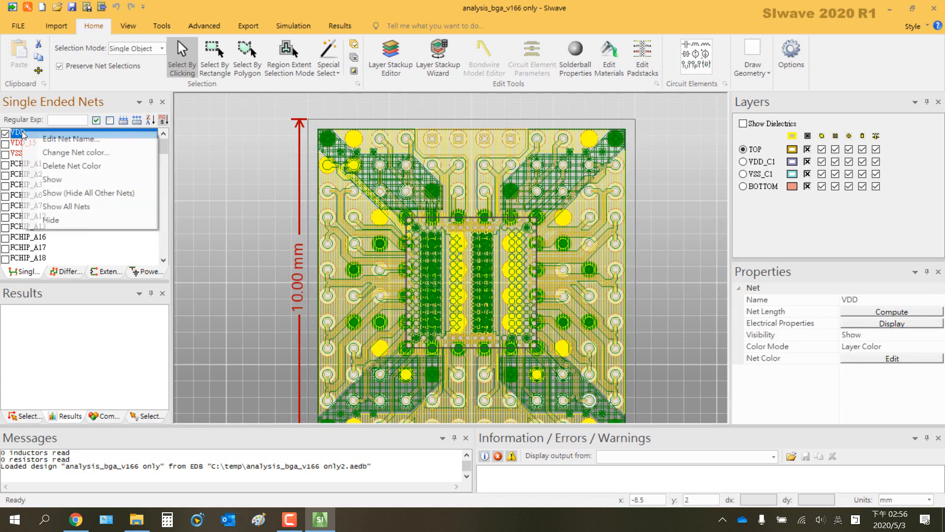
left_click(54, 153)
left_click(326, 193)
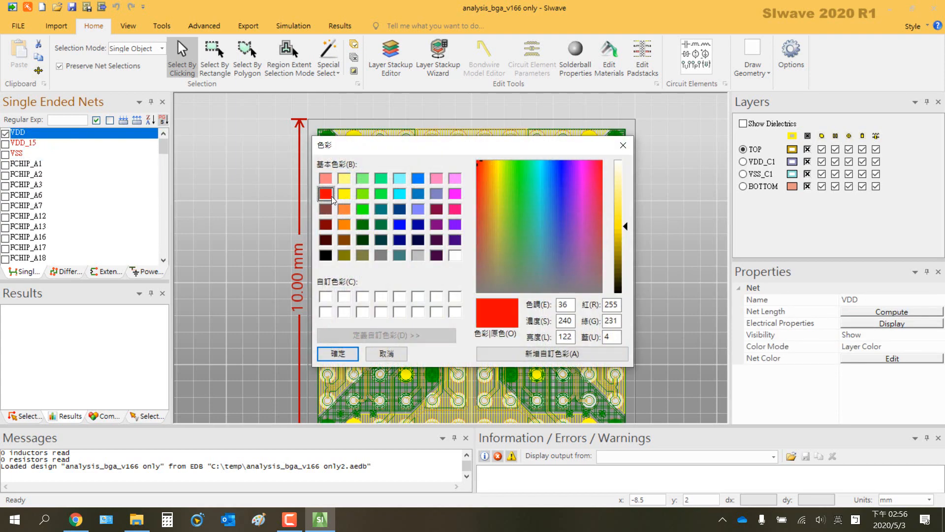
left_click(339, 352)
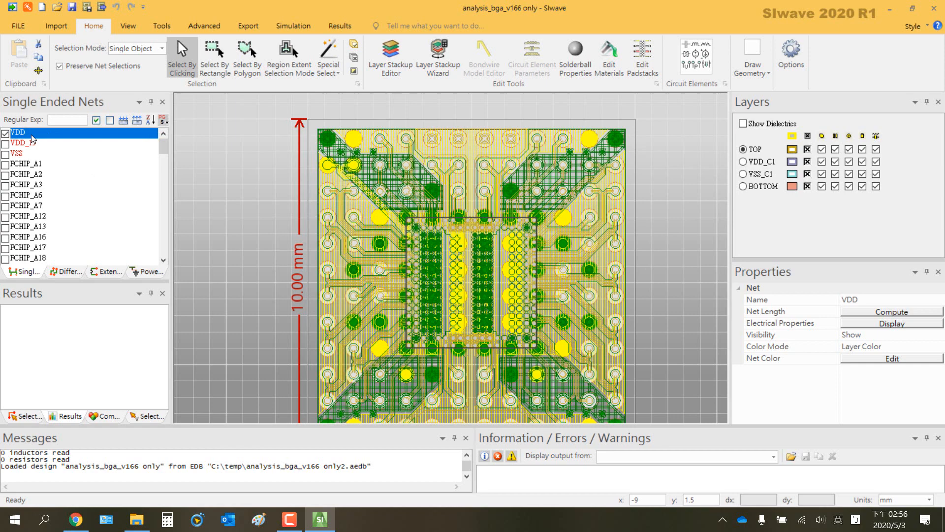
left_click(5, 134)
Change the color of net VDD_15 to light pink.
right_click(14, 142)
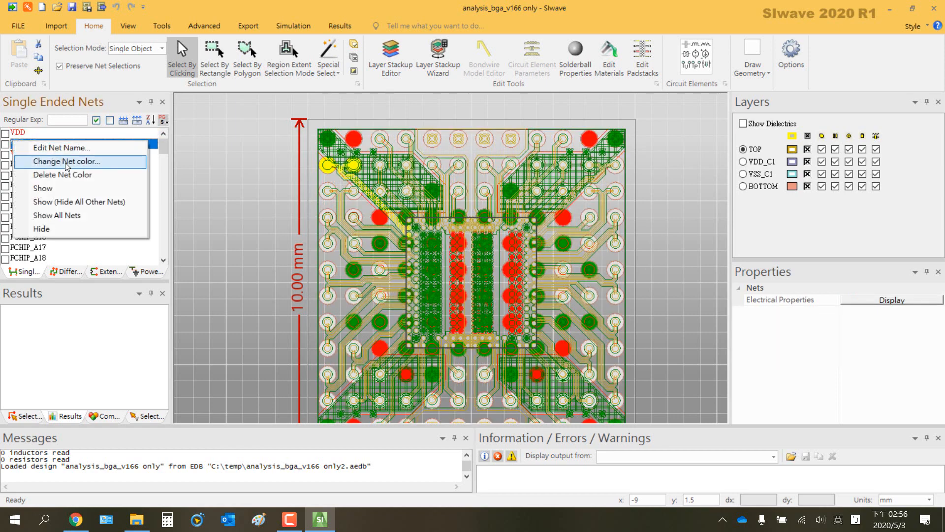
left_click(58, 161)
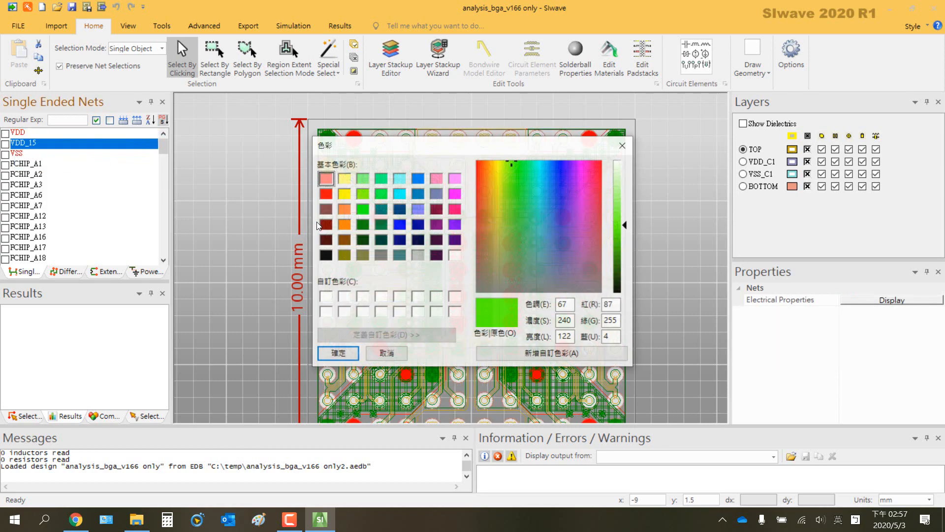
left_click(455, 178)
left_click(338, 354)
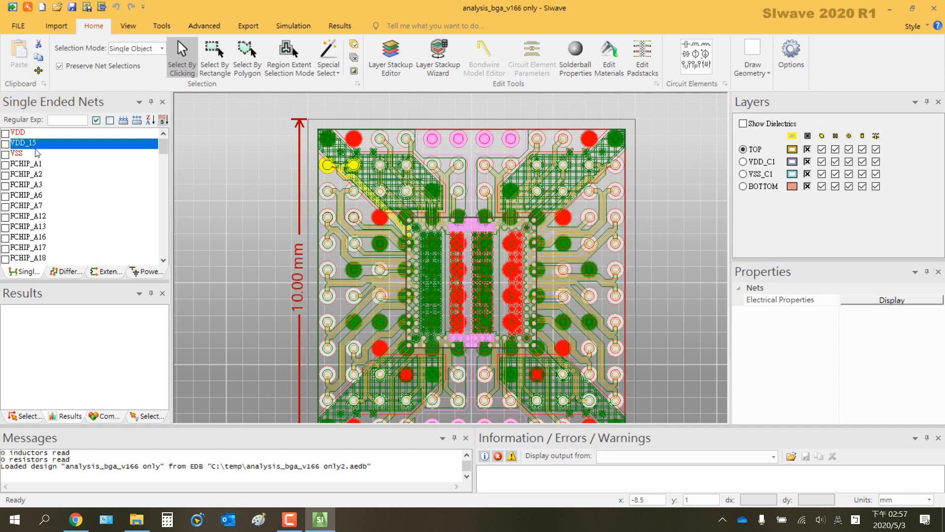
Hide the inner layers VDD_C1 and VSS_C1 so only TOP and BOTTOM are displayed.
left_click(270, 192)
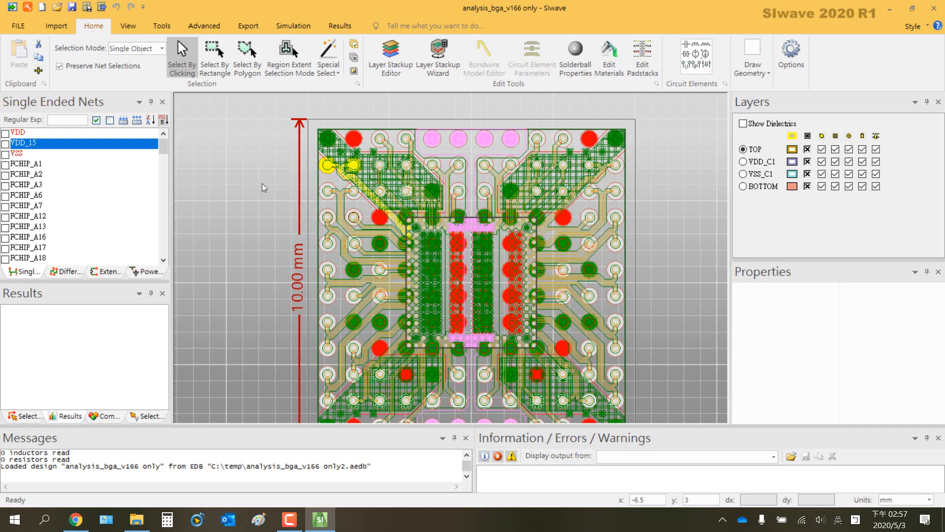
key("2")
key("3")
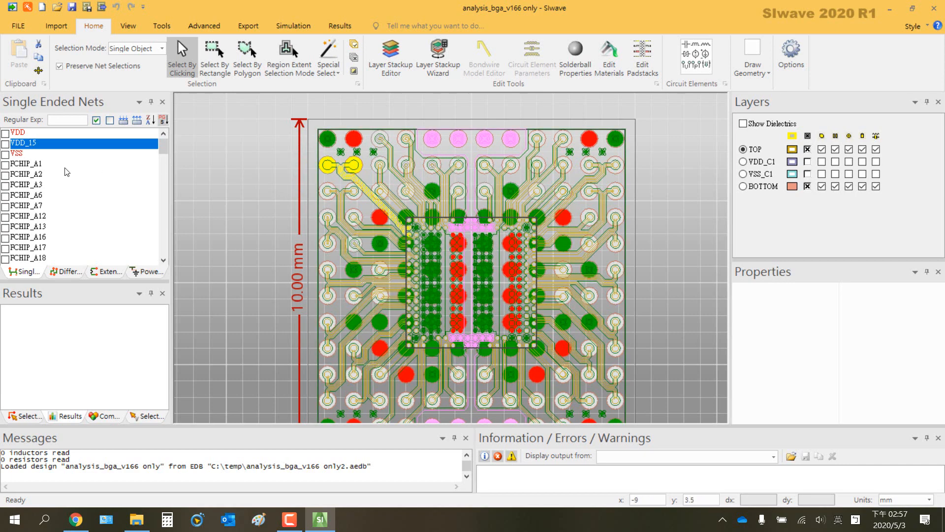
Generate an automatic region extent around the selected TXDATA0+ and TXDATA0- nets with a 0.2 mm expansion distance.
left_click_drag(164, 150, 164, 254)
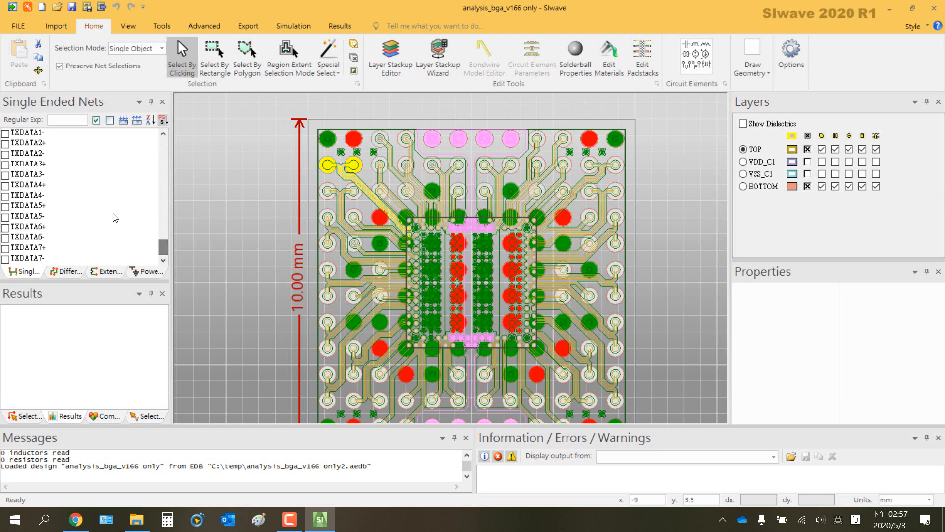
scroll(20, 160, "up", 1)
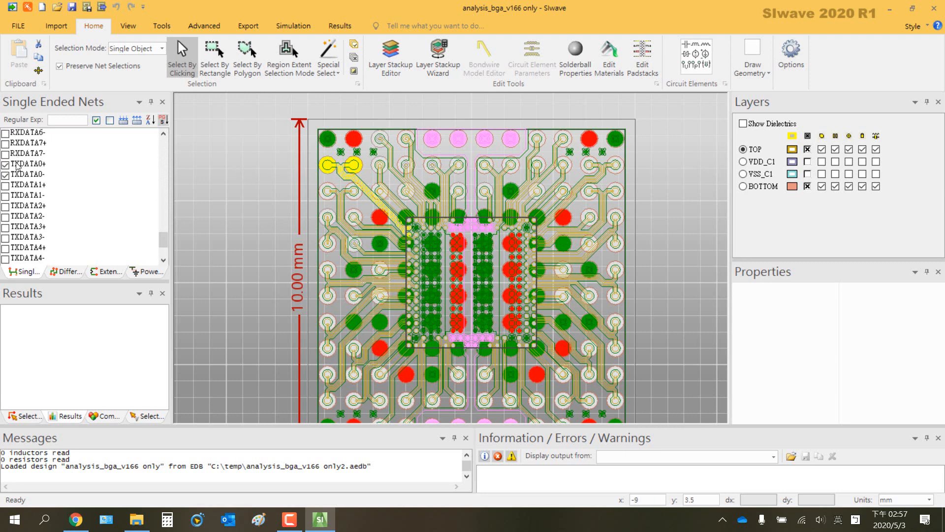
left_click(20, 165)
left_click(25, 175)
left_click(753, 55)
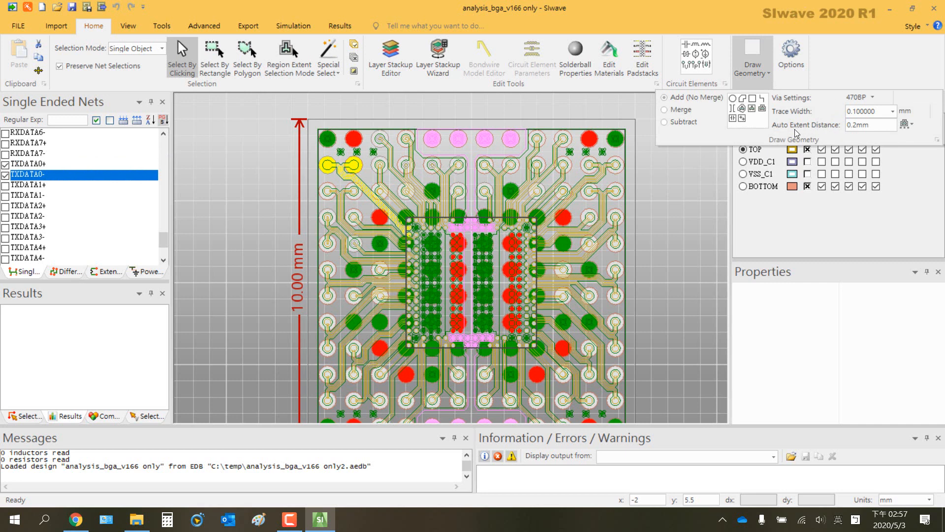
left_click(867, 126)
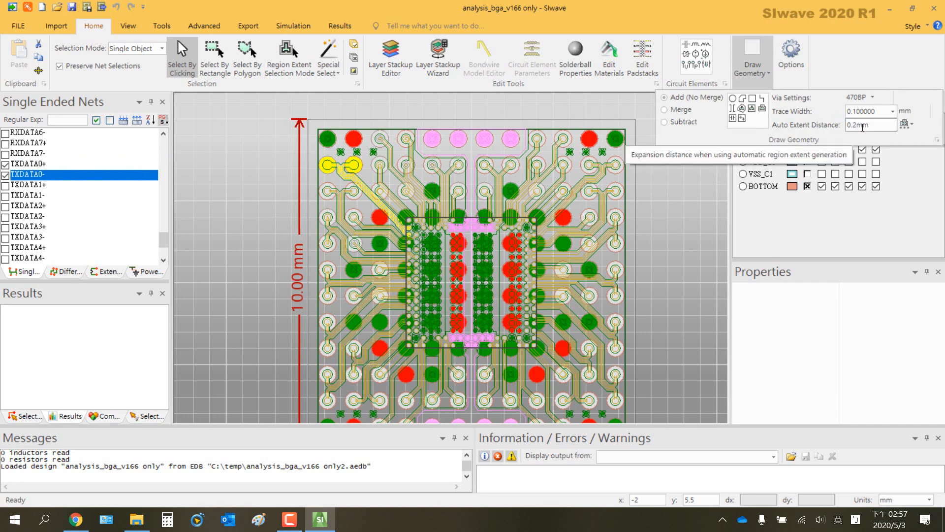
left_click(764, 109)
Inspect the extent, set the auto extent distance to 0.4 mm, and regenerate the region extent, deleting the existing one.
scroll(423, 222, "up", 1)
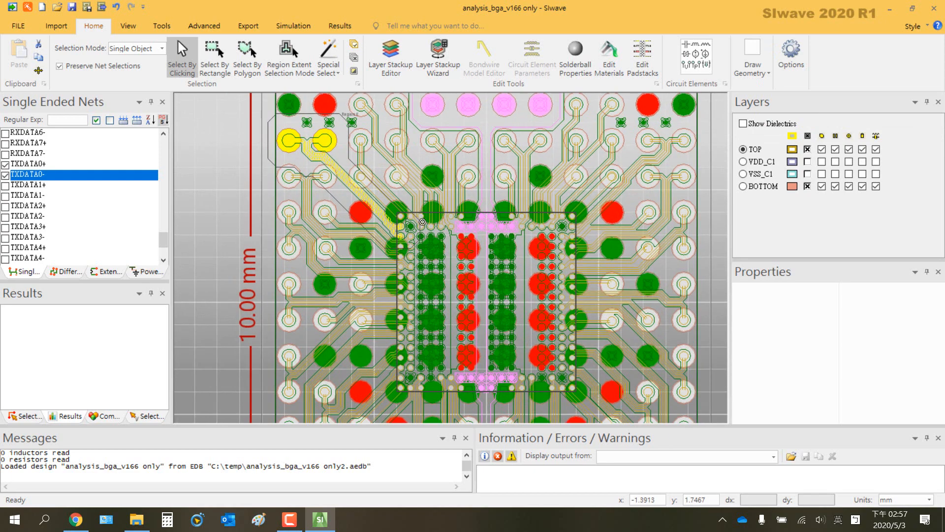
scroll(422, 222, "up", 1)
left_click_drag(368, 186, 382, 222)
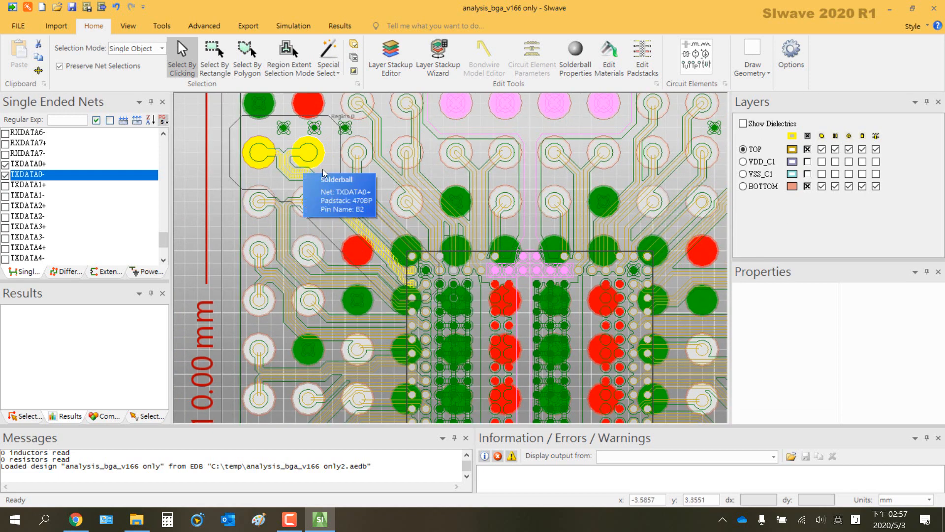
scroll(323, 173, "down", 3)
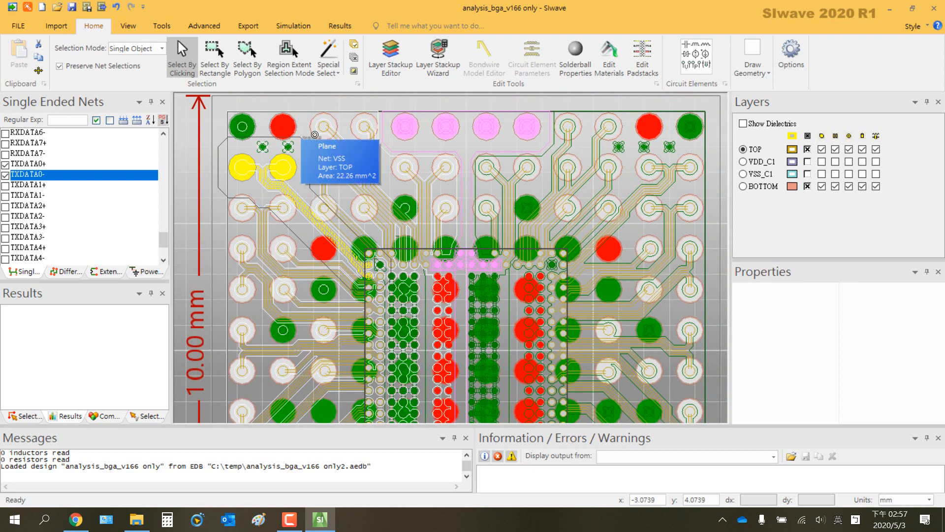
left_click(763, 73)
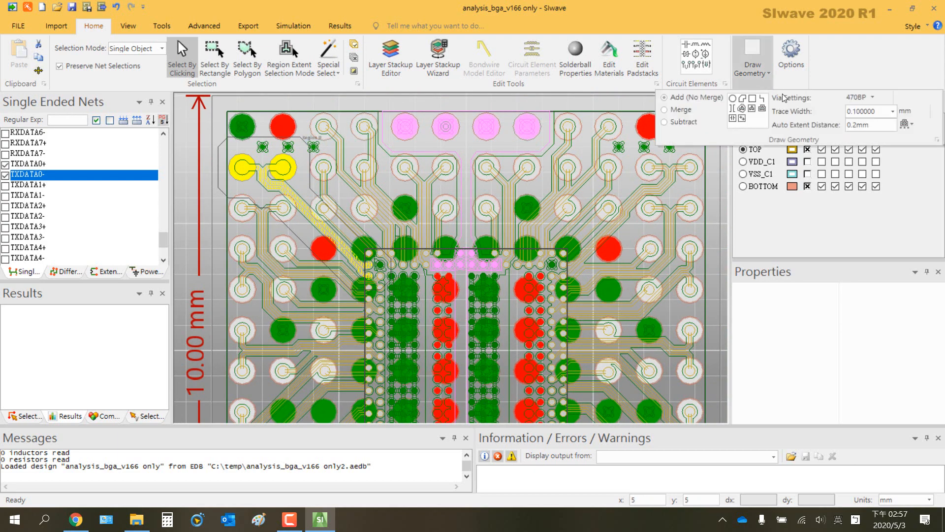
double_click(859, 125)
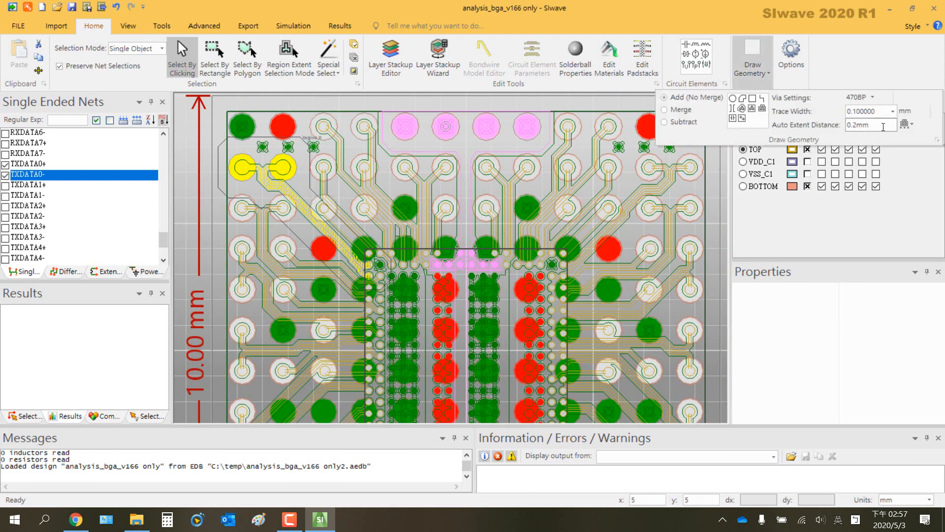
left_click(857, 125)
key("BackSpace")
type("4")
left_click(762, 107)
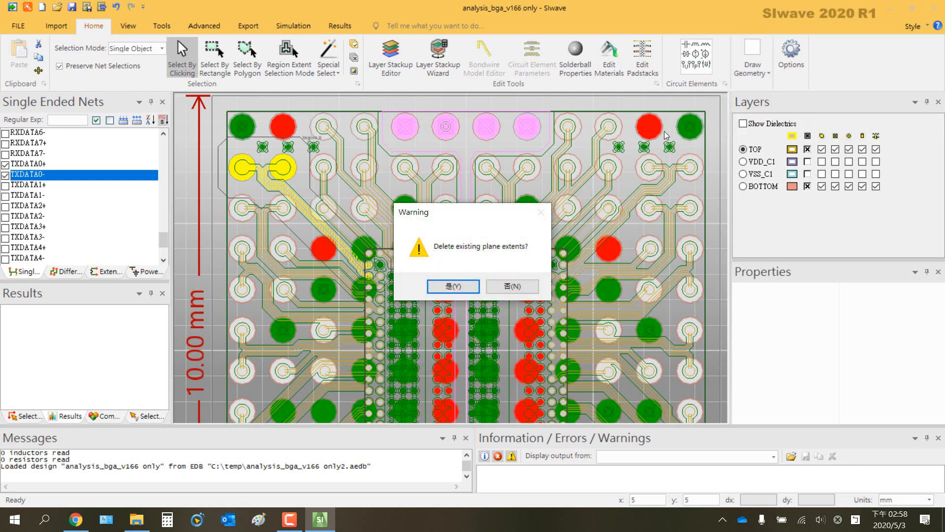
left_click(452, 286)
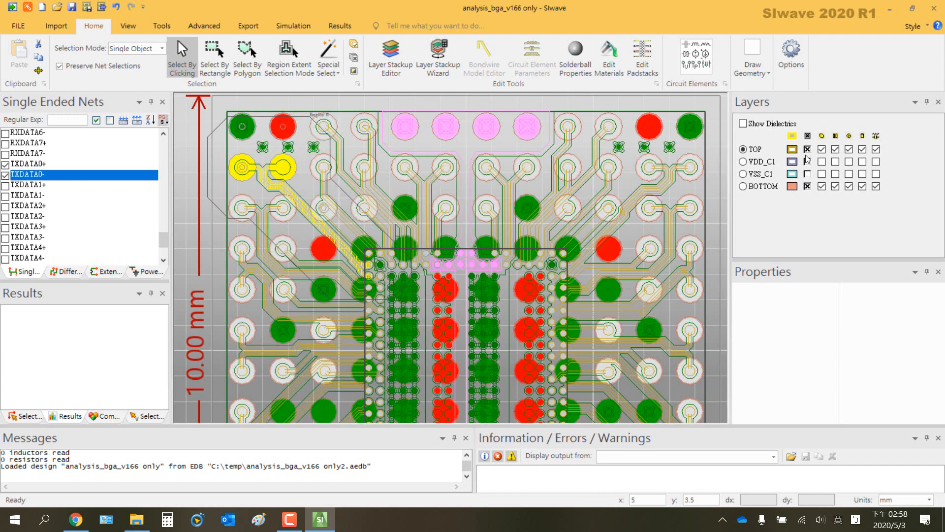
Set the auto extent distance to 0.6 mm and regenerate the region extent around the TXDATA0 pair, replacing the existing one.
left_click(766, 74)
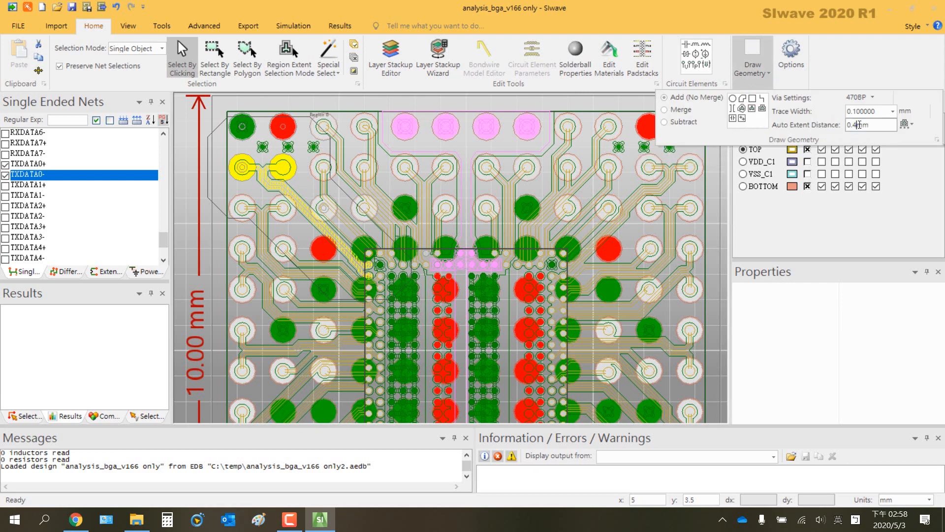
left_click(859, 125)
key("BackSpace")
type("6")
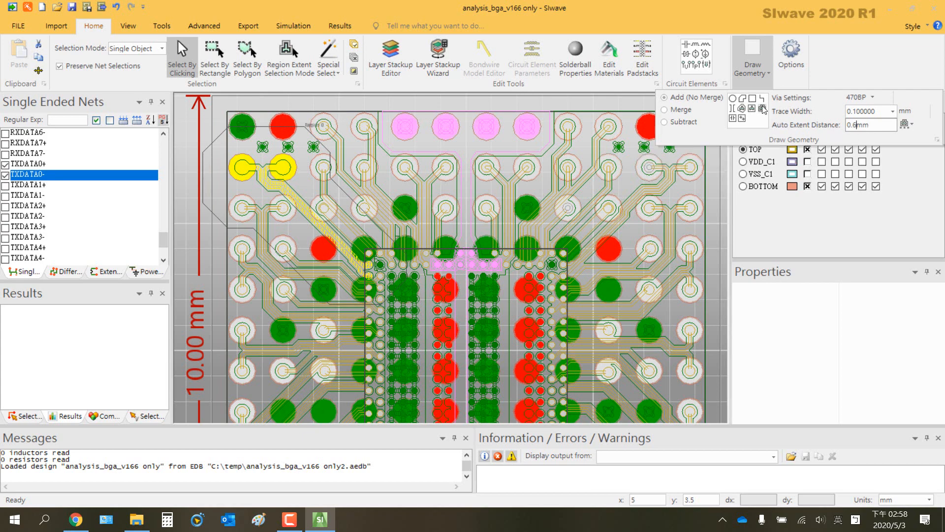
key("Return")
left_click(452, 286)
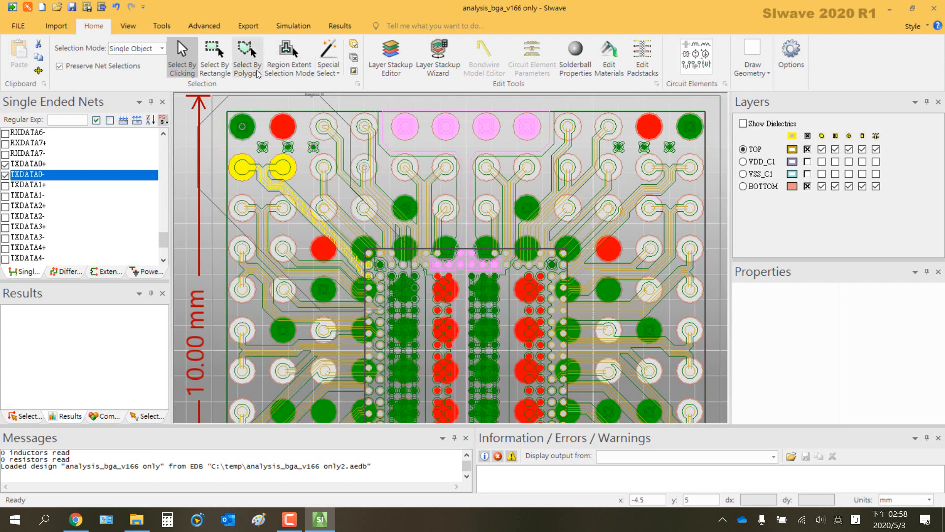
In the 3D export options, set the minimum trace, plane and pad edge lengths to 4um each.
left_click(248, 26)
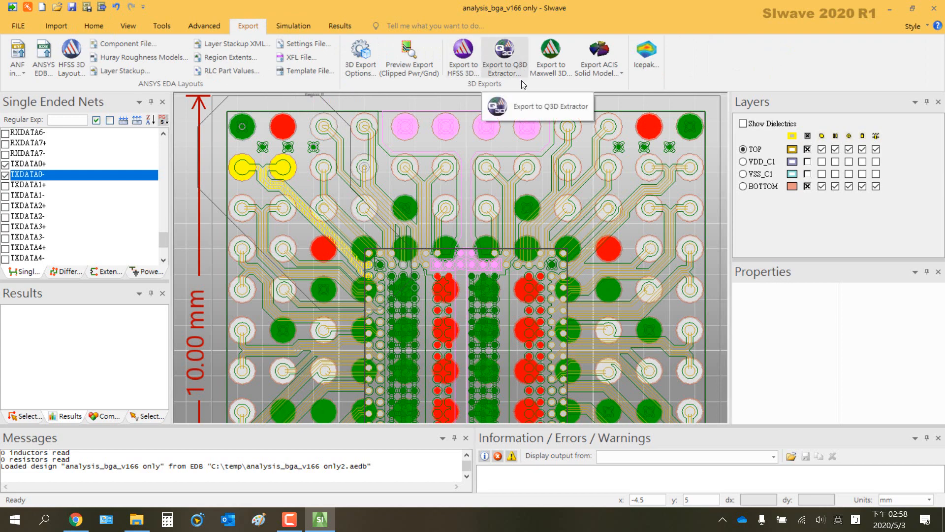
left_click(365, 59)
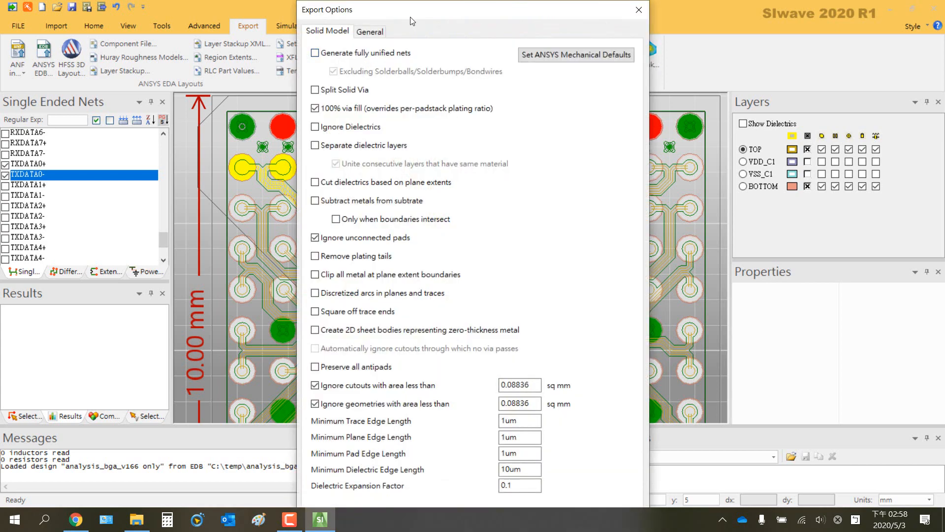
left_click_drag(384, 14, 126, 17)
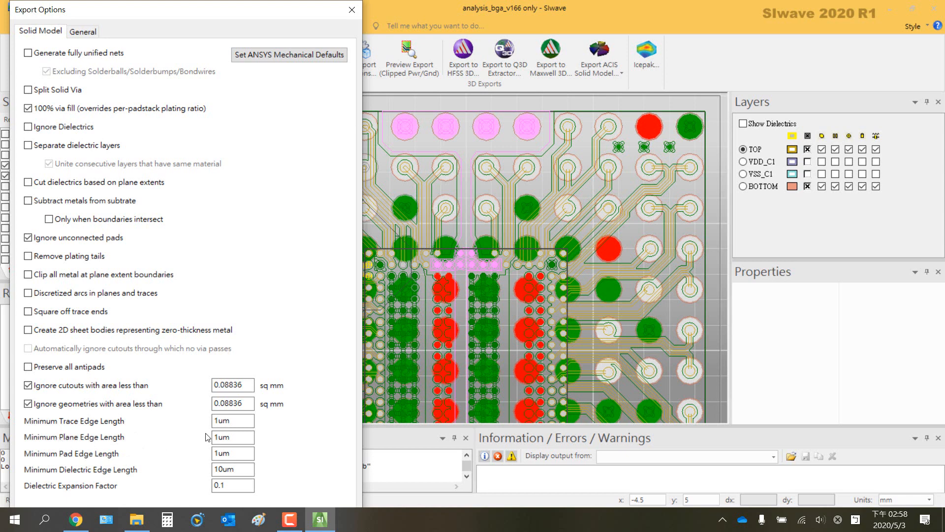
left_click(219, 420)
key("BackSpace")
type("4")
left_click(219, 437)
key("BackSpace")
type("4")
left_click(219, 453)
key("BackSpace")
type("4")
Set the dielectric expansion factor to 0 and enable Discretized arcs in planes and traces and Generate fully unified nets.
left_click(248, 484)
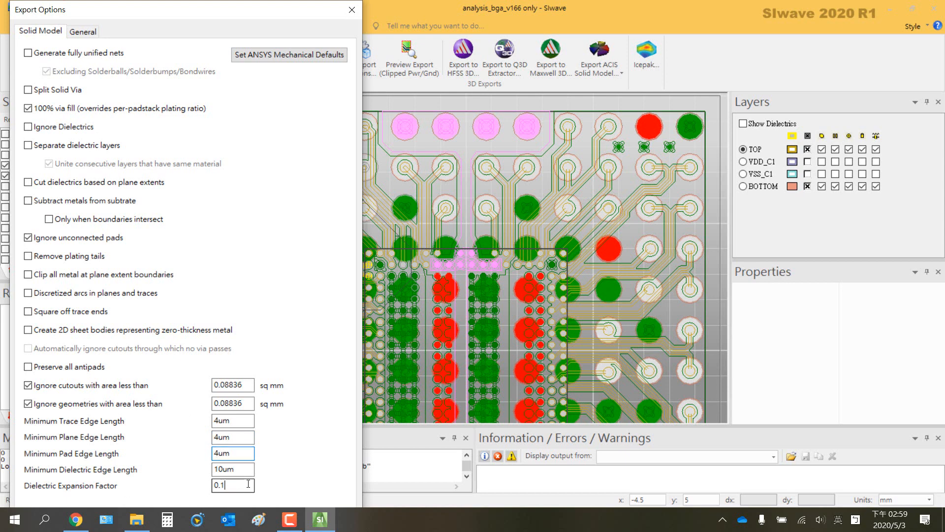
key("BackSpace")
type("5")
key("BackSpace")
key("BackSpace")
left_click(28, 294)
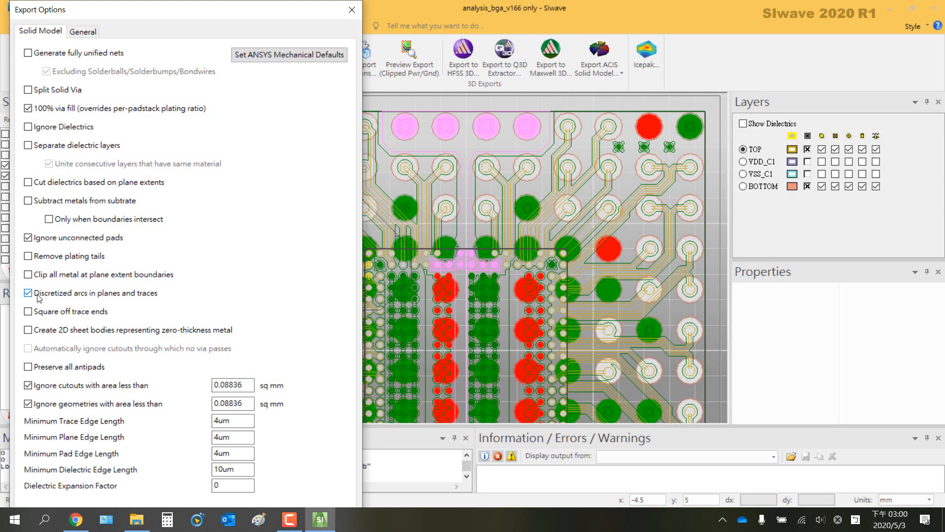
left_click(28, 55)
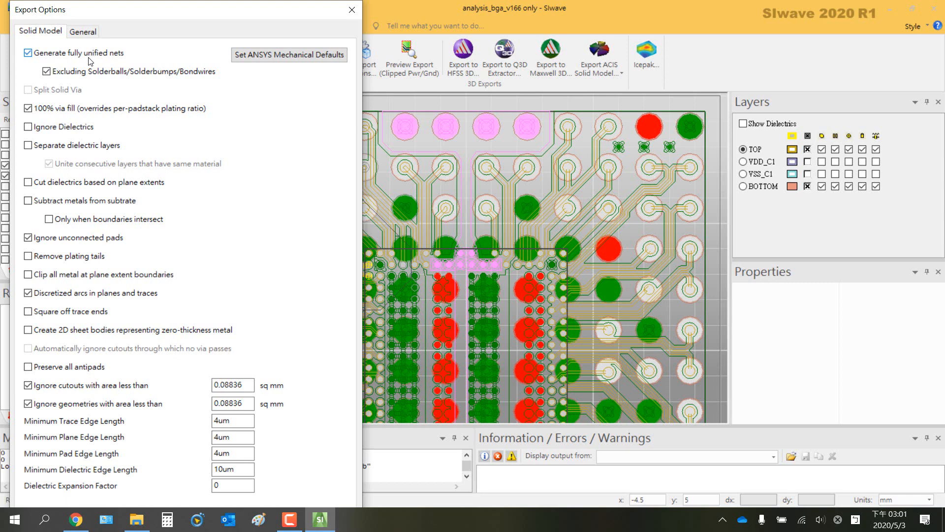
Enable Separate dielectric layers in the solid model export options and switch it back off.
left_click(28, 146)
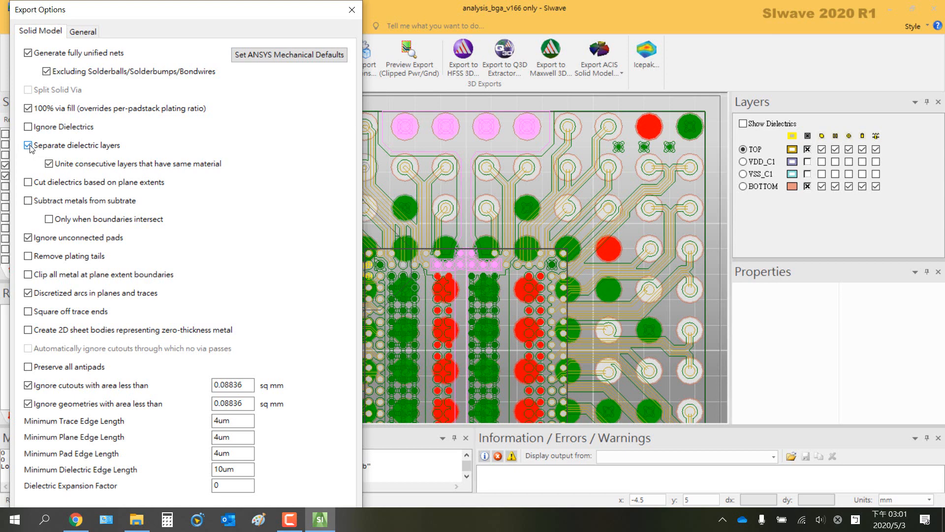
left_click(29, 146)
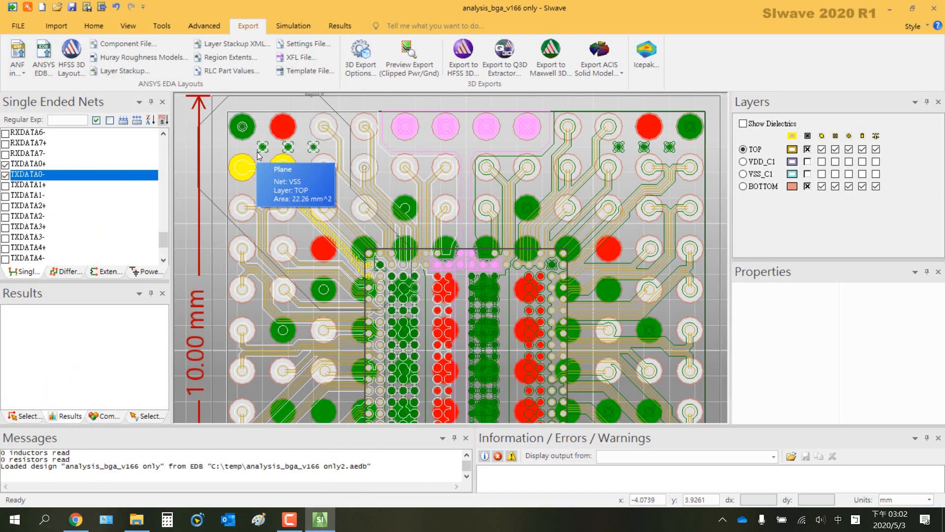
Start the export to Q3D Extractor and save the design as the SIwave project "analysis_bga_v166 only.siw".
left_click(507, 64)
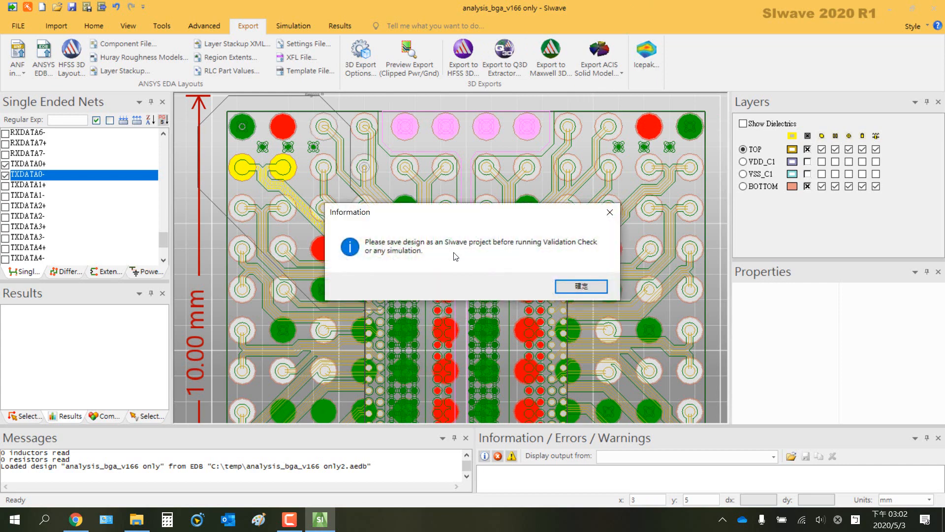
left_click(567, 285)
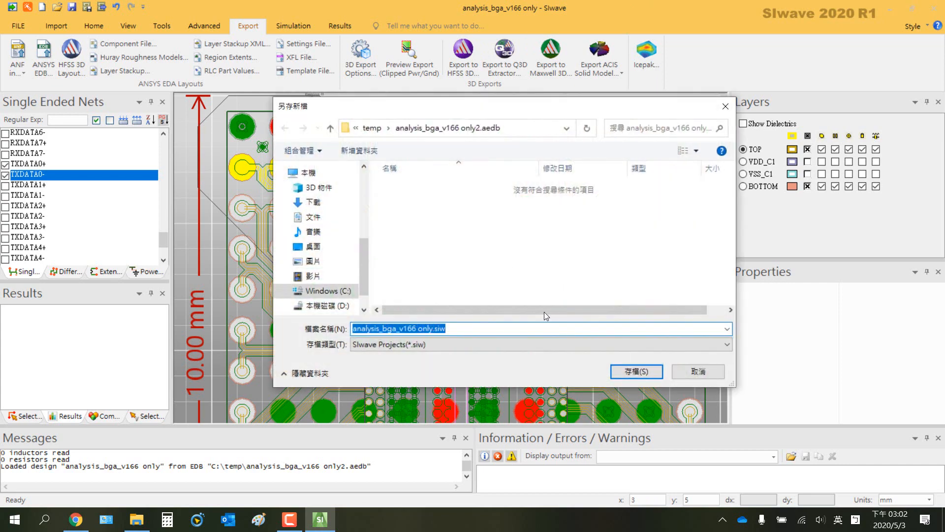
left_click(628, 375)
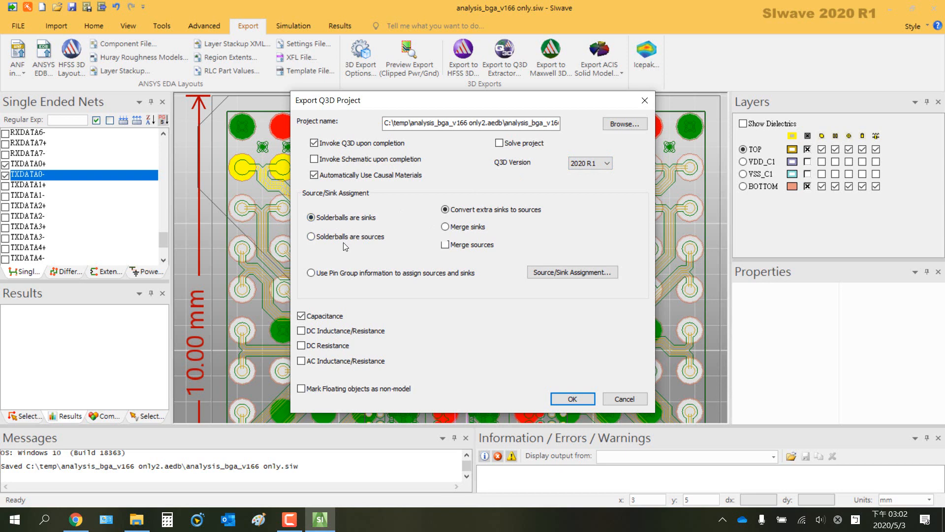
Add DC Inductance/Resistance and AC Inductance/Resistance to the Q3D export solution types and run the export.
left_click(302, 331)
left_click(301, 362)
left_click(572, 399)
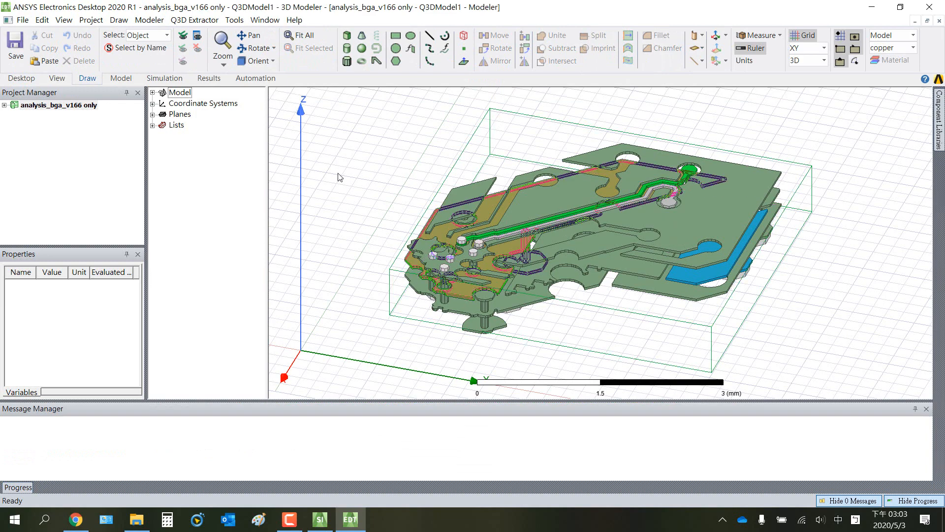
Inspect the two TXDATA0 signal nets in the exported Q3D model, including the sink and source of TXDATA0_.
left_click(4, 105)
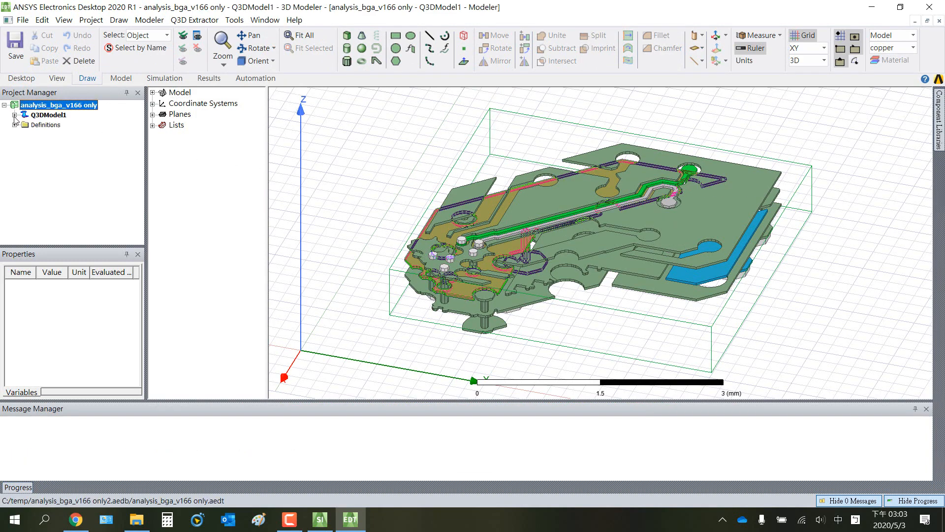
left_click(15, 115)
left_click(25, 154)
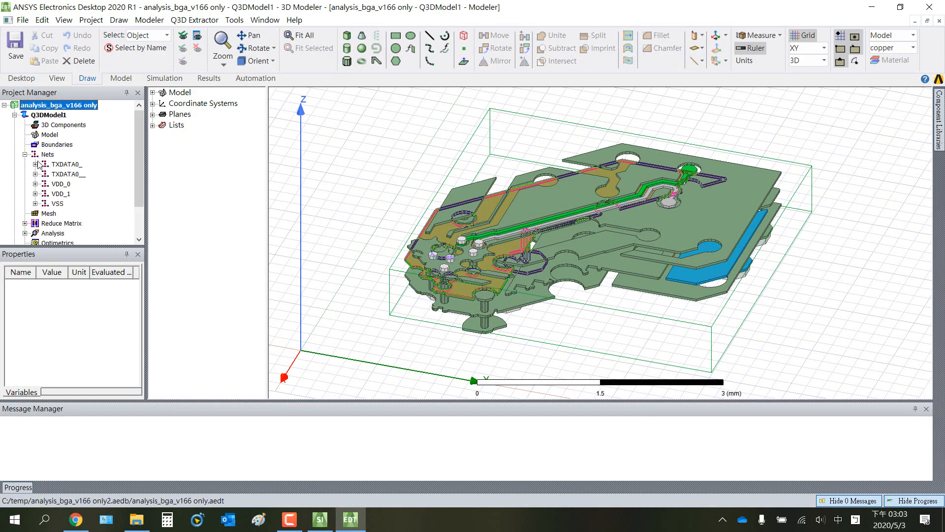
left_click(65, 166)
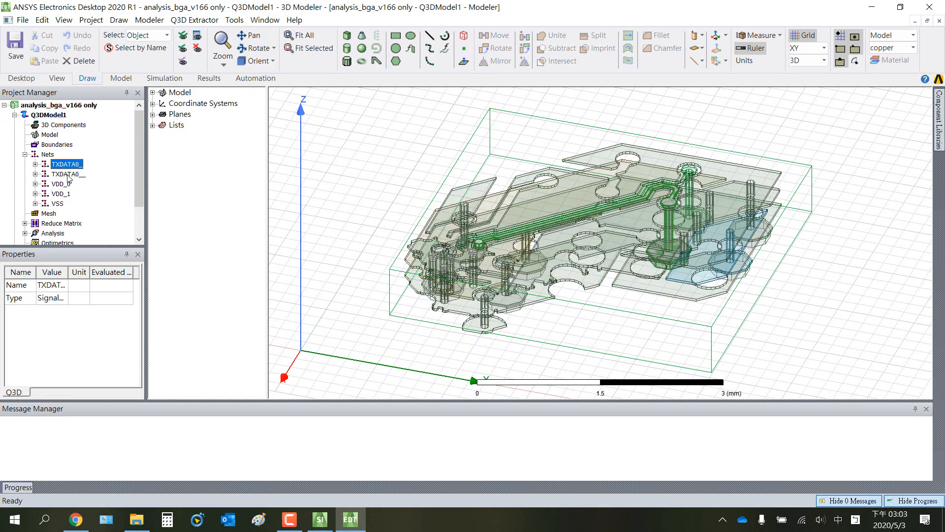
left_click(68, 176)
left_click(68, 164)
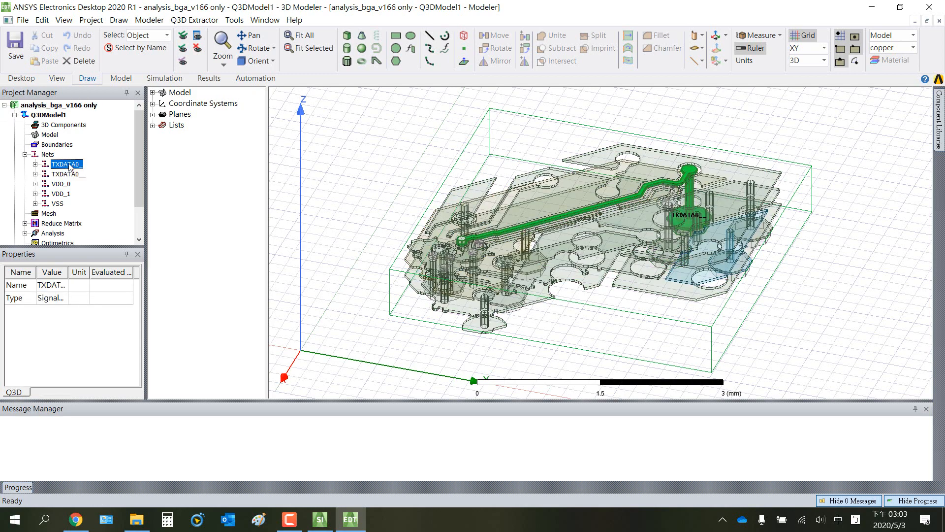
left_click(35, 165)
left_click(69, 175)
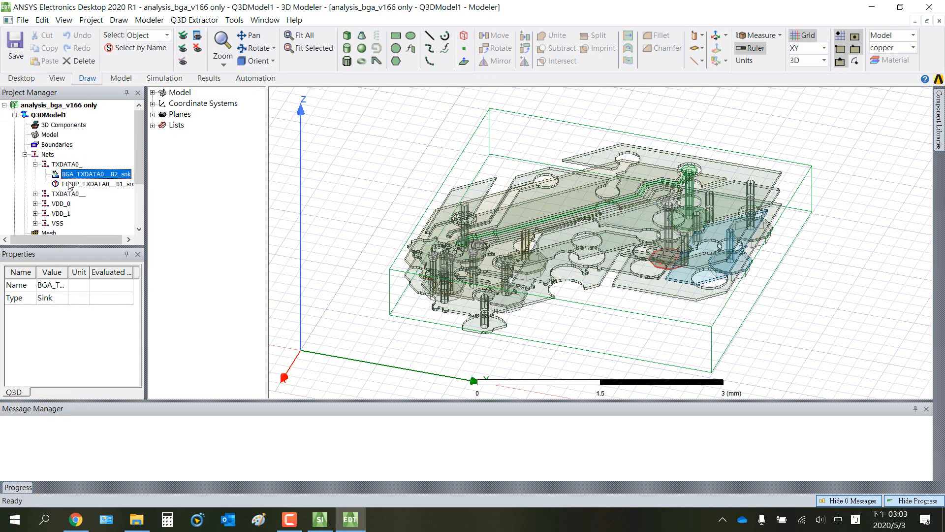
left_click(69, 185)
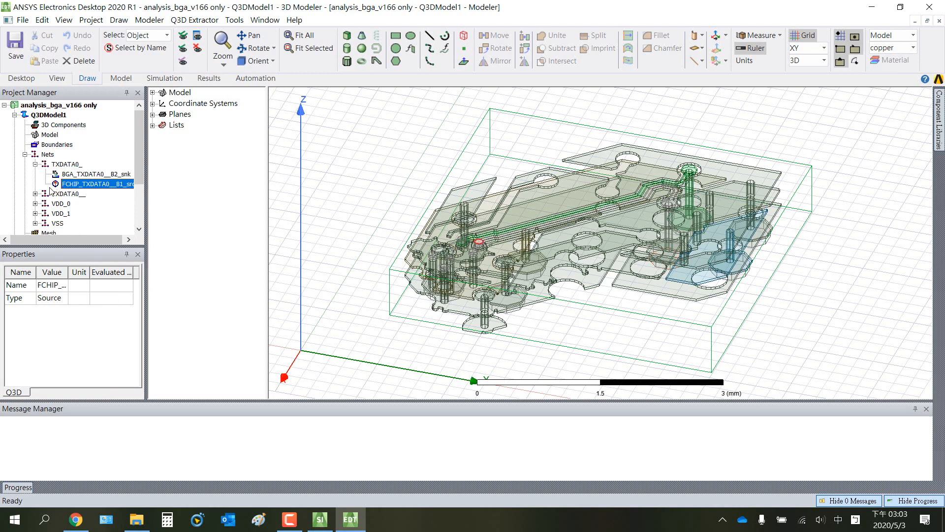
Inspect the VDD and VSS nets in the 3D model and the setup under Analysis.
left_click_drag(62, 247, 65, 270)
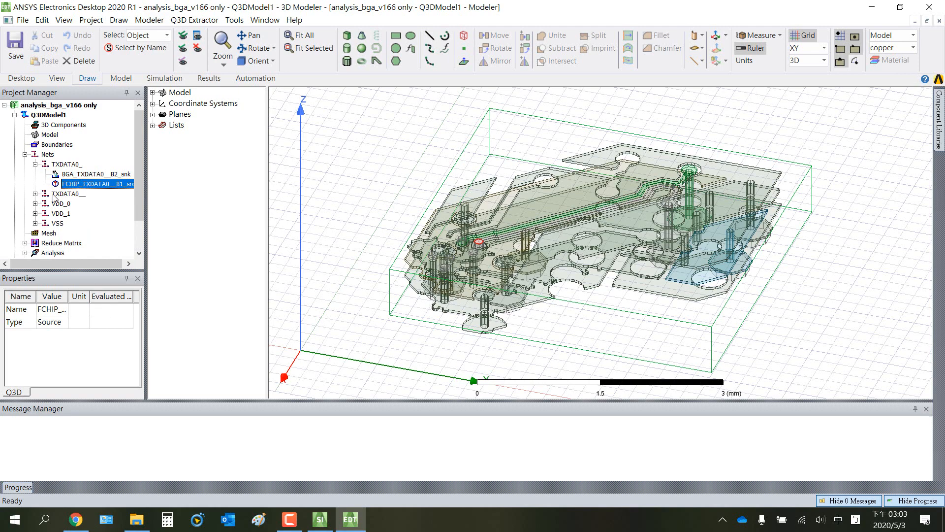
left_click(60, 213)
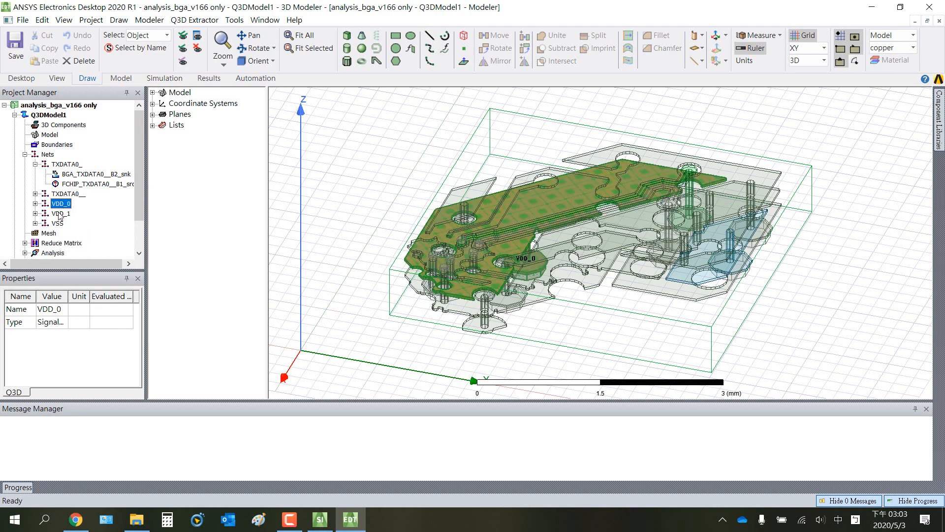
left_click(57, 224)
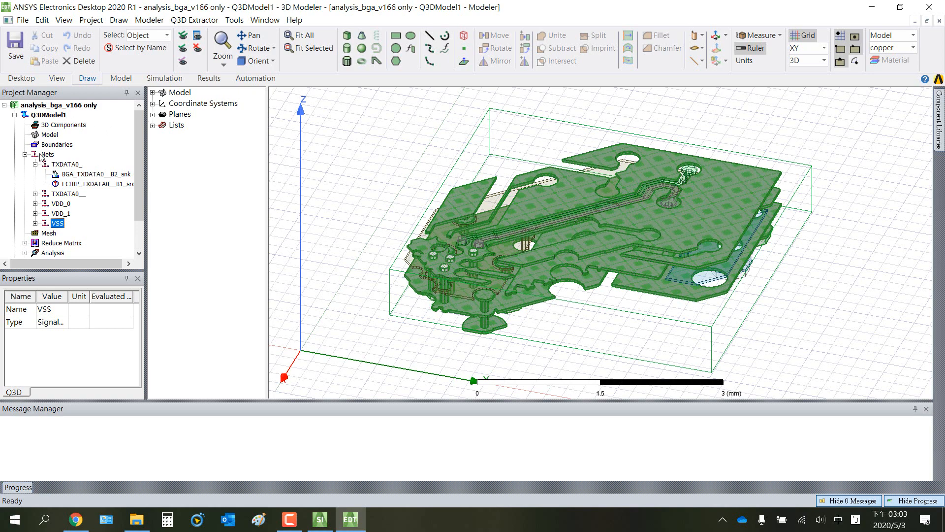
left_click(25, 253)
left_click_drag(58, 270, 58, 296)
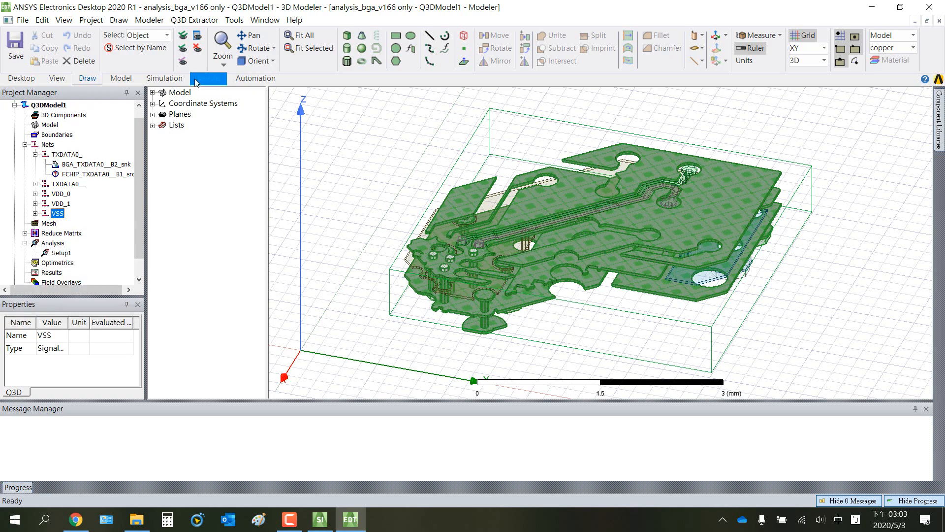
Run a validation check on Q3DModel1 and close its report.
left_click(164, 78)
left_click(278, 46)
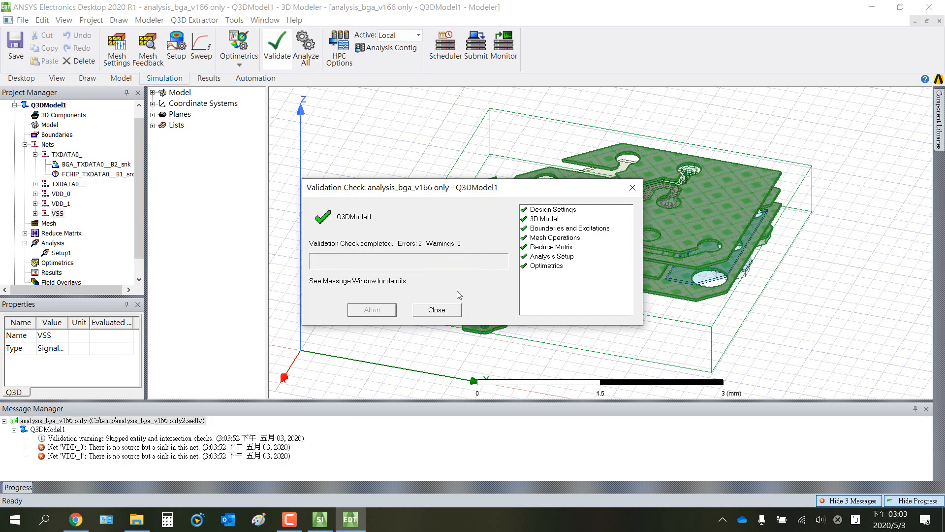
left_click(437, 309)
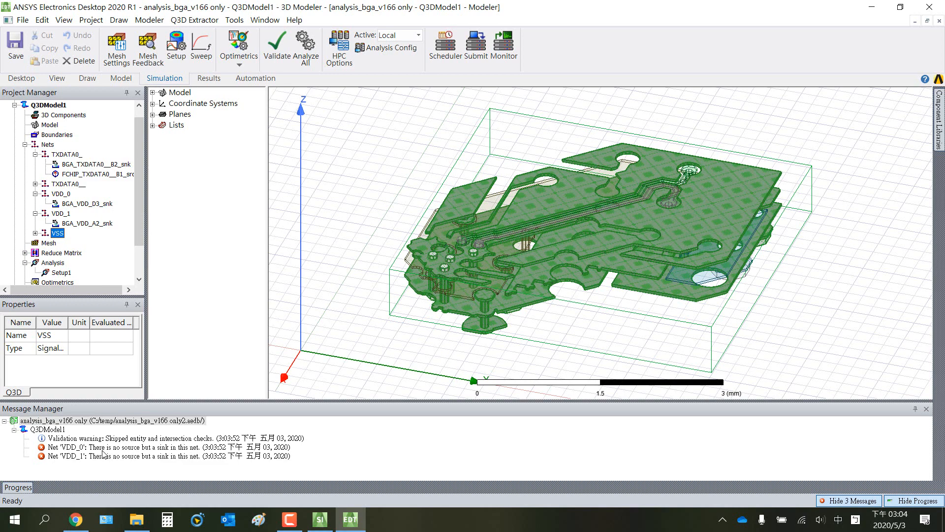
Examine the VDD_0 and VDD_1 nets and list the sources and sinks assigned to VSS.
left_click(61, 193)
left_click(61, 213)
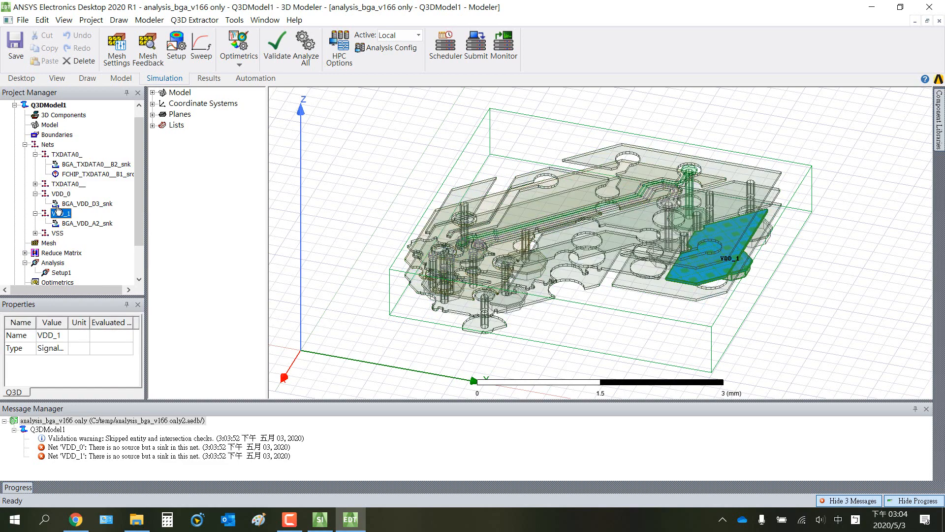
left_click(59, 194)
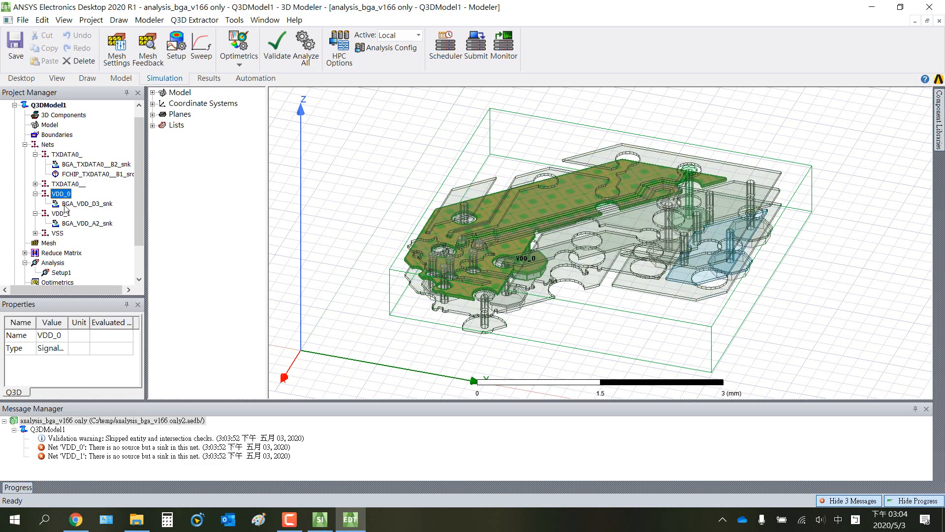
left_click(36, 233)
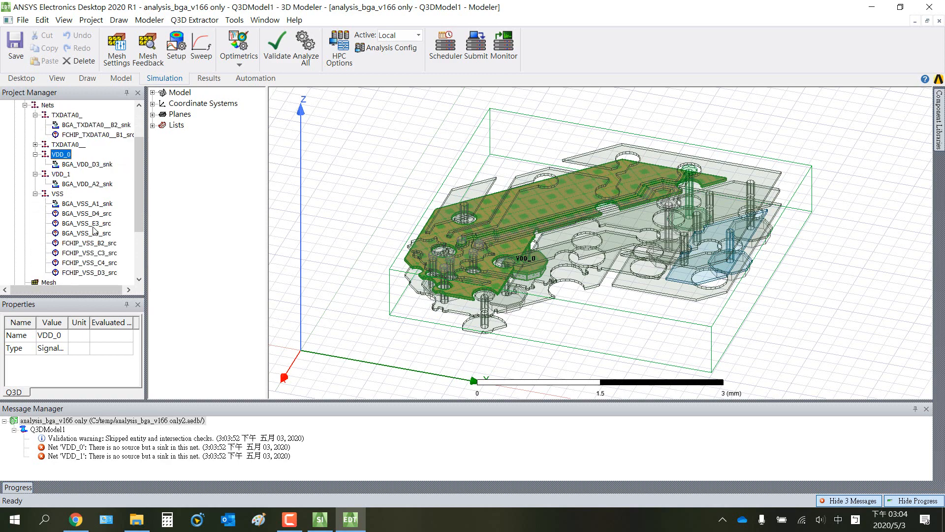
left_click_drag(146, 222, 187, 223)
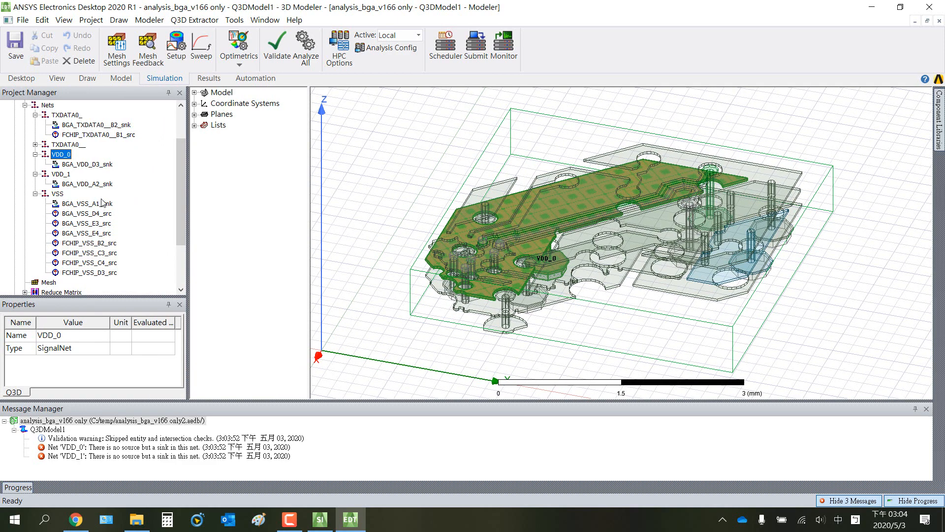
Delete the sink BGA_VDD_D3_snk from net VDD_0 and the sink BGA_VDD_A2_snk from net VDD_1.
left_click(97, 164)
left_click(67, 156)
left_click(85, 165)
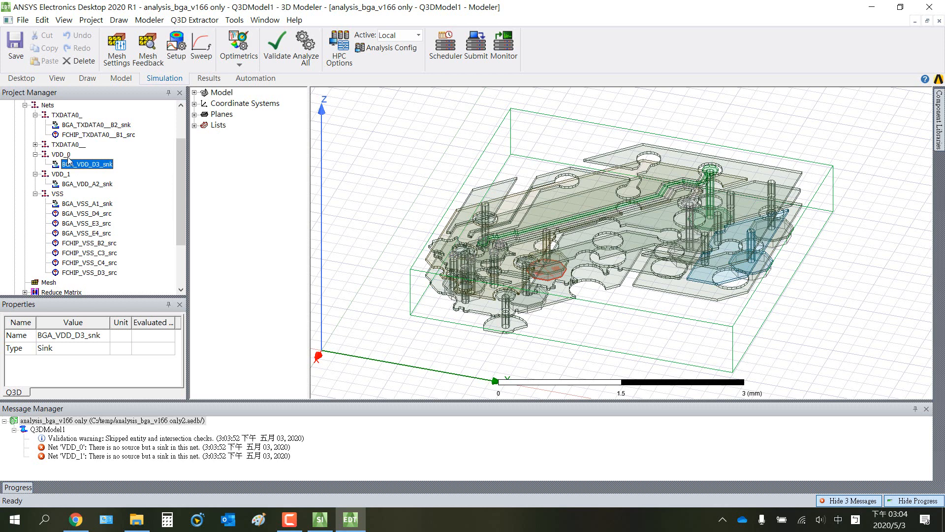
key("Delete")
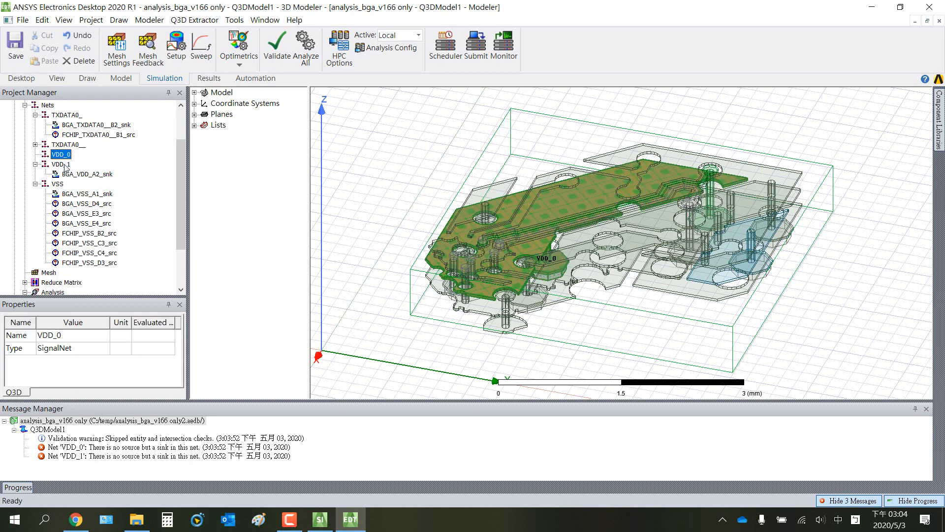
left_click(65, 174)
key("Delete")
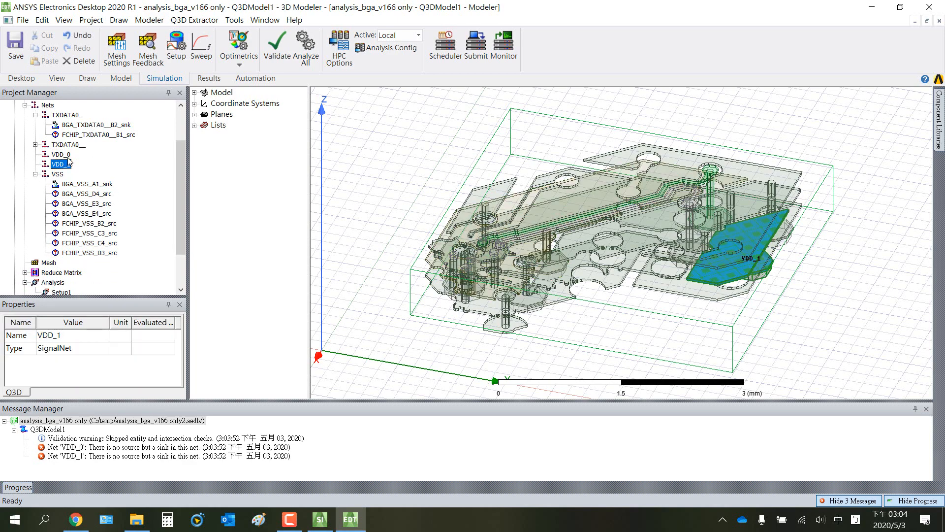
Delete the signal nets VDD_0 and VDD_1 from the Q3D model's net assignments.
left_click(68, 155)
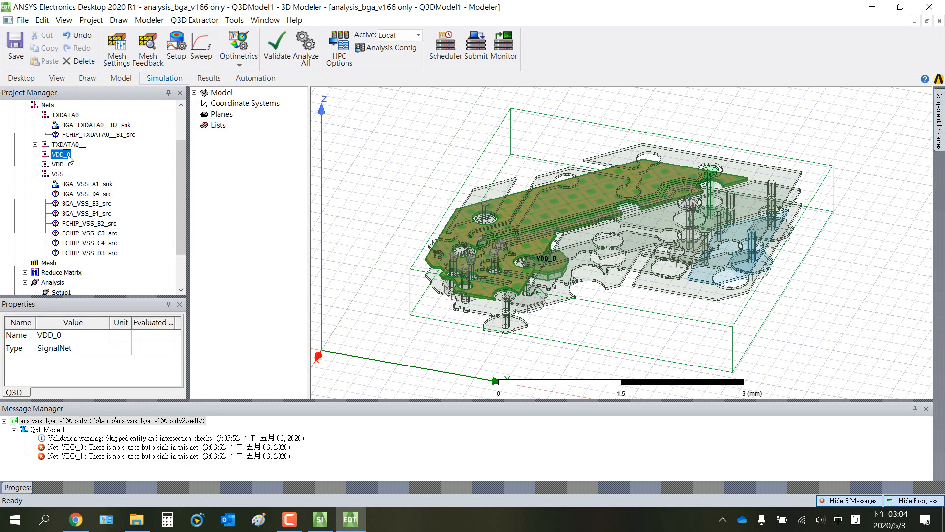
key("Delete")
key("Delete")
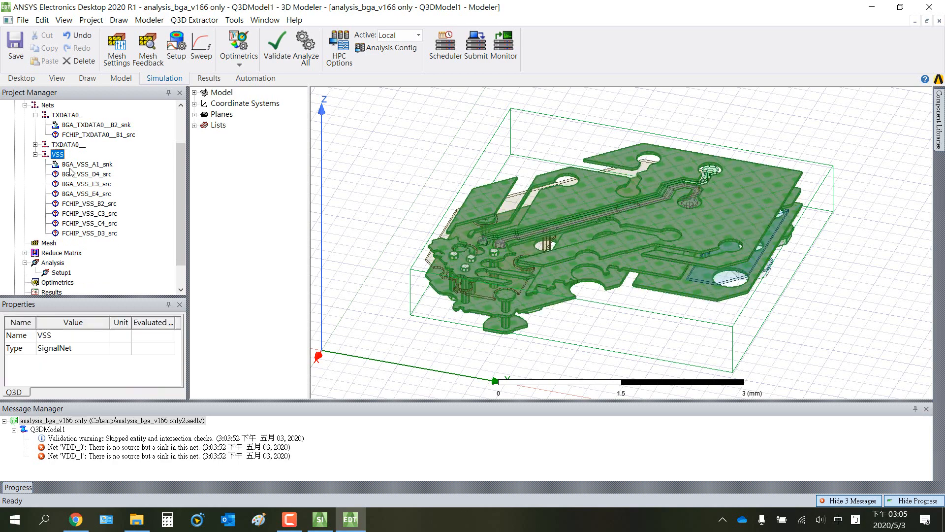